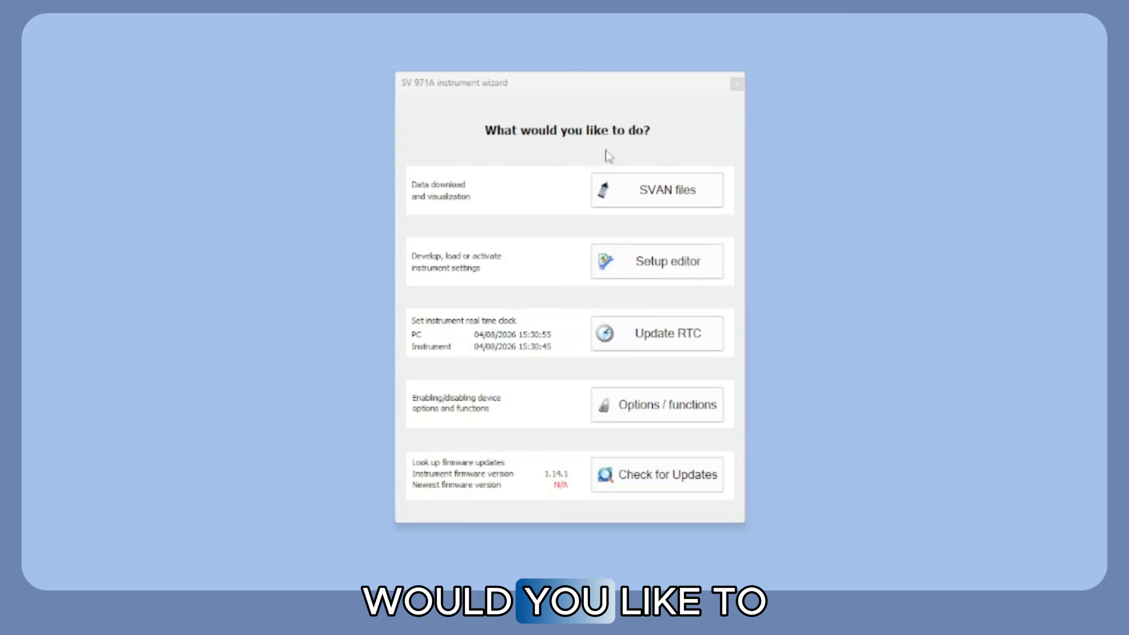
Step: Open the instrument's SVAN files and look through the data files stored on its SD disk
left_click(631, 191)
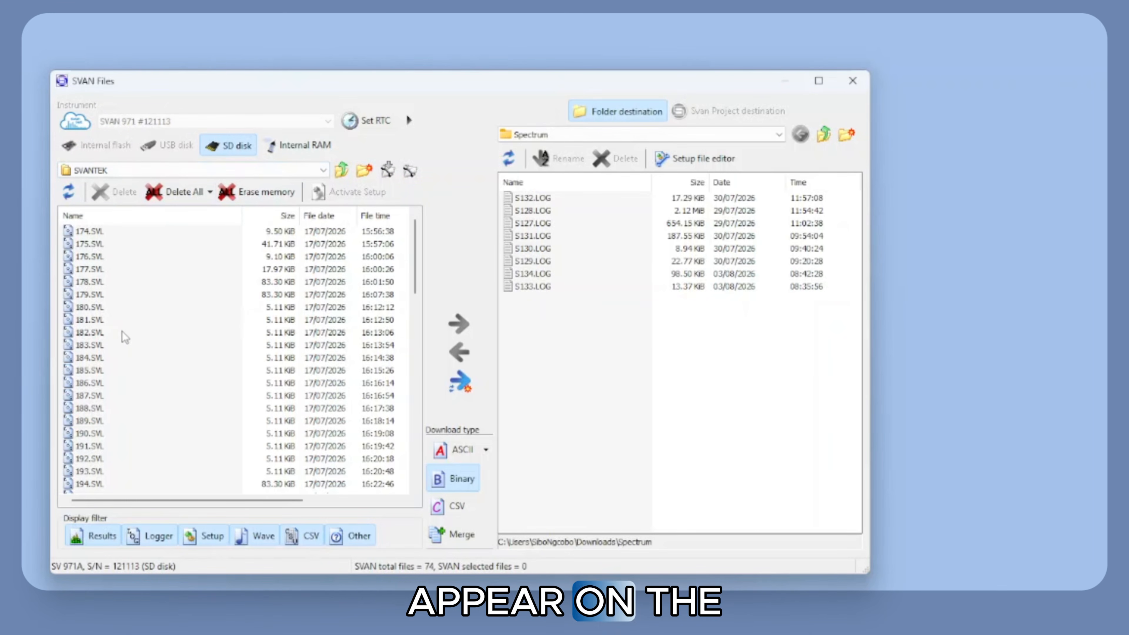
scroll(126, 337, "down", 1)
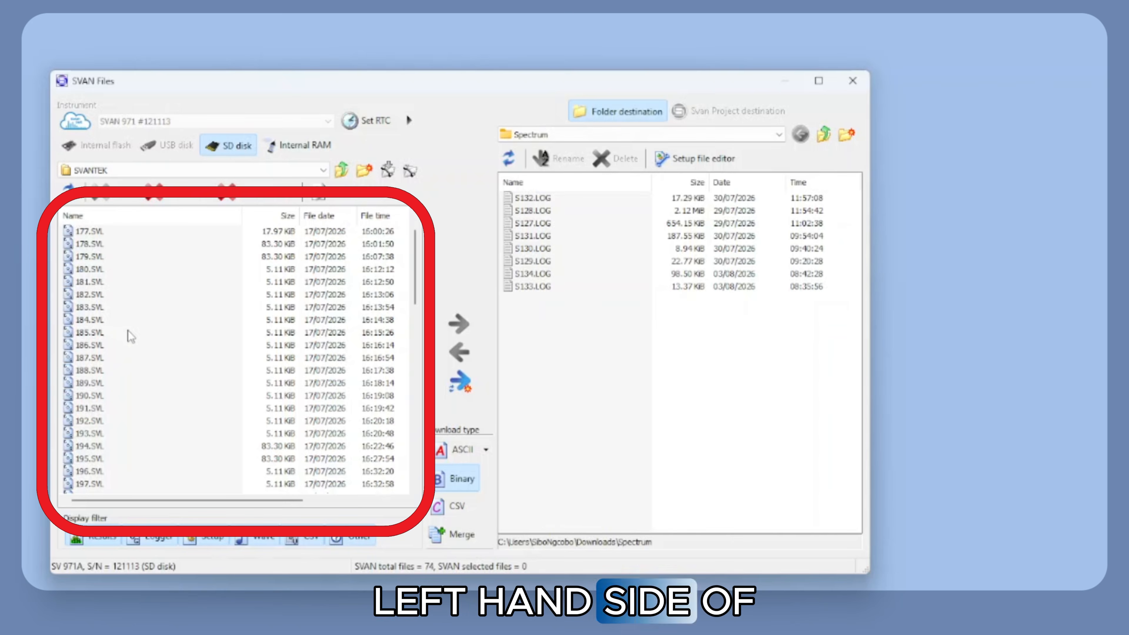
scroll(129, 337, "down", 1)
scroll(169, 460, "down", 2)
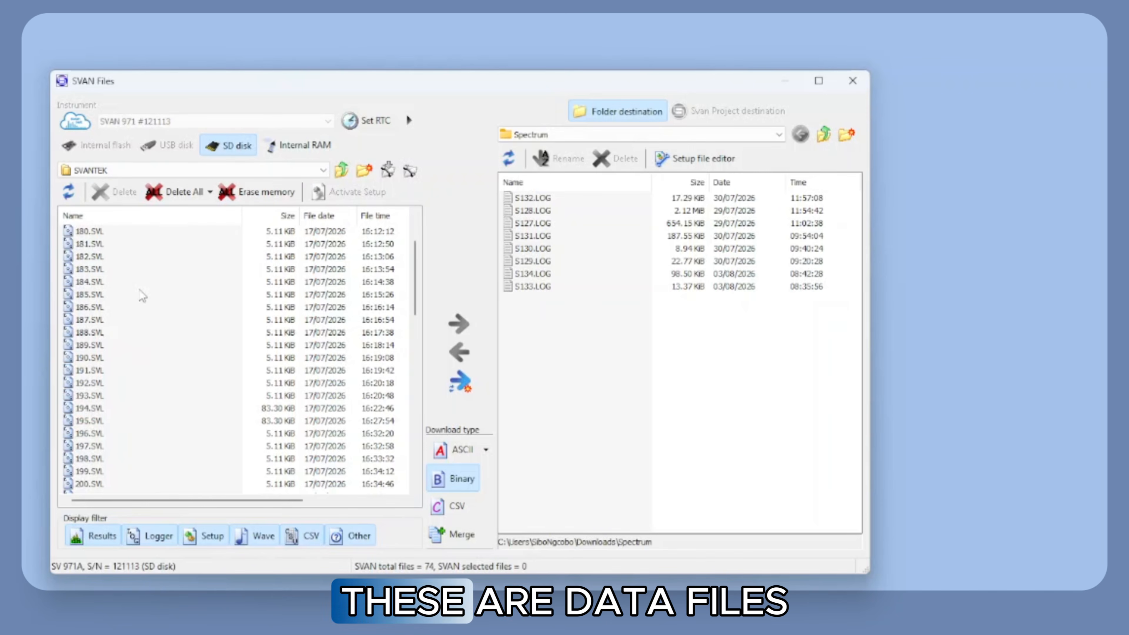
scroll(123, 458, "down", 20)
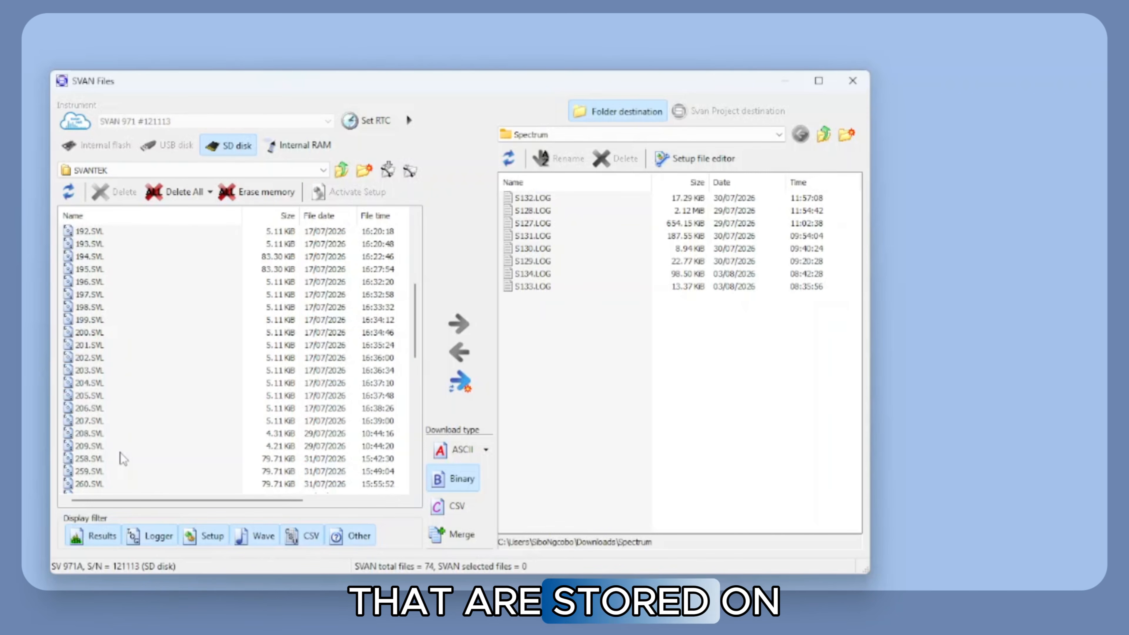
scroll(120, 452, "down", 2)
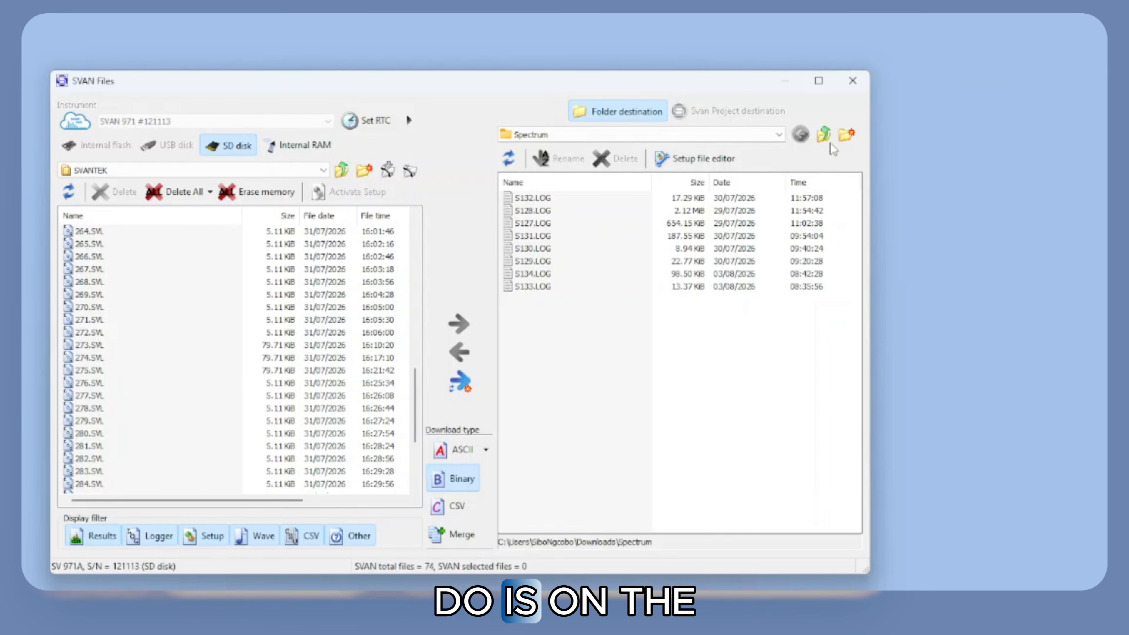
Step: Create a folder named DEMO inside the Spectrum destination folder on the PC and open it
left_click(847, 142)
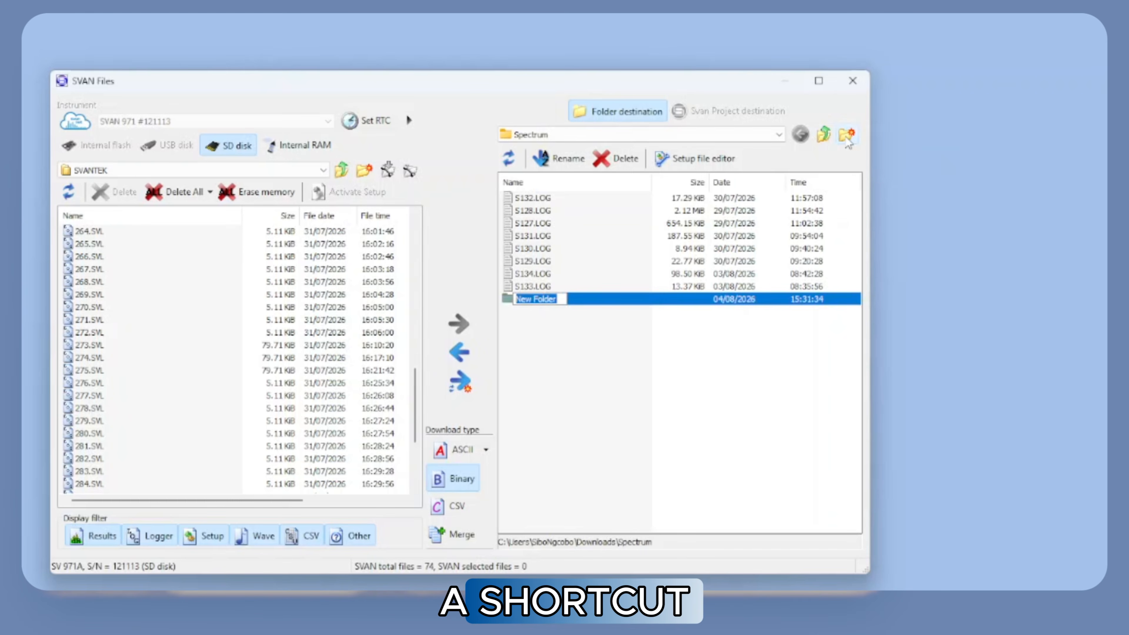
left_click(607, 446)
left_click(539, 301)
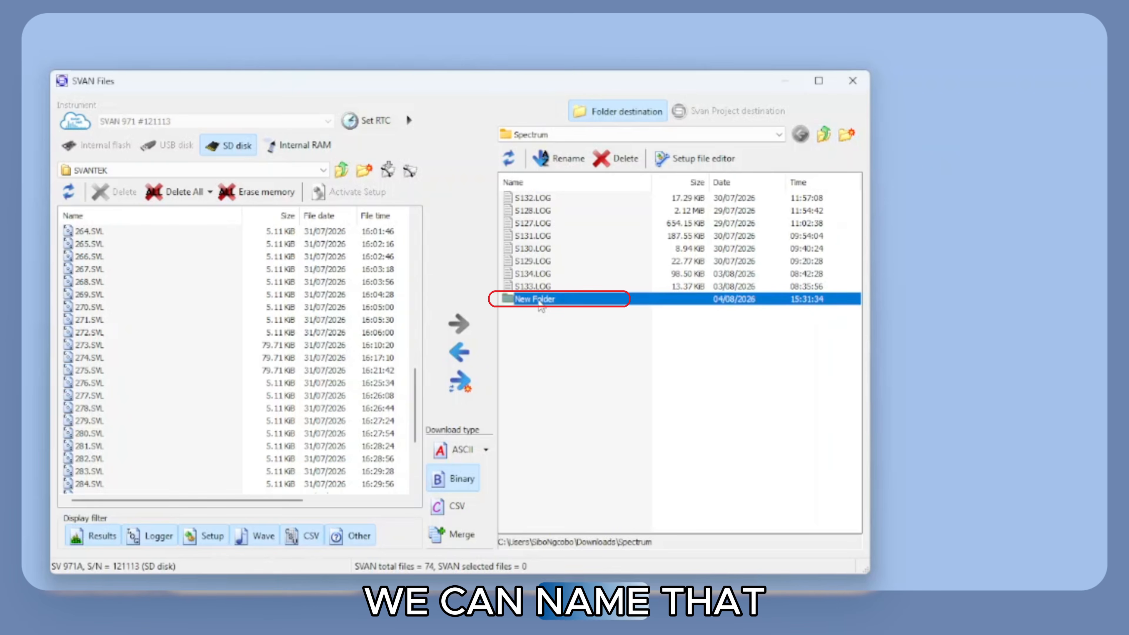
type("DEMO")
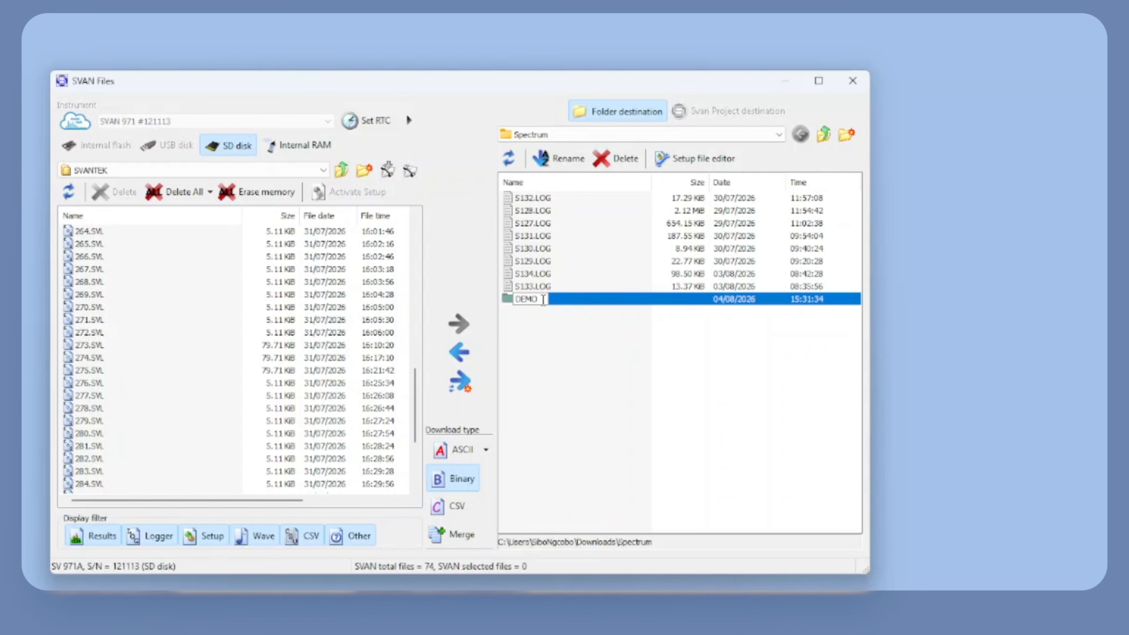
left_click(550, 317)
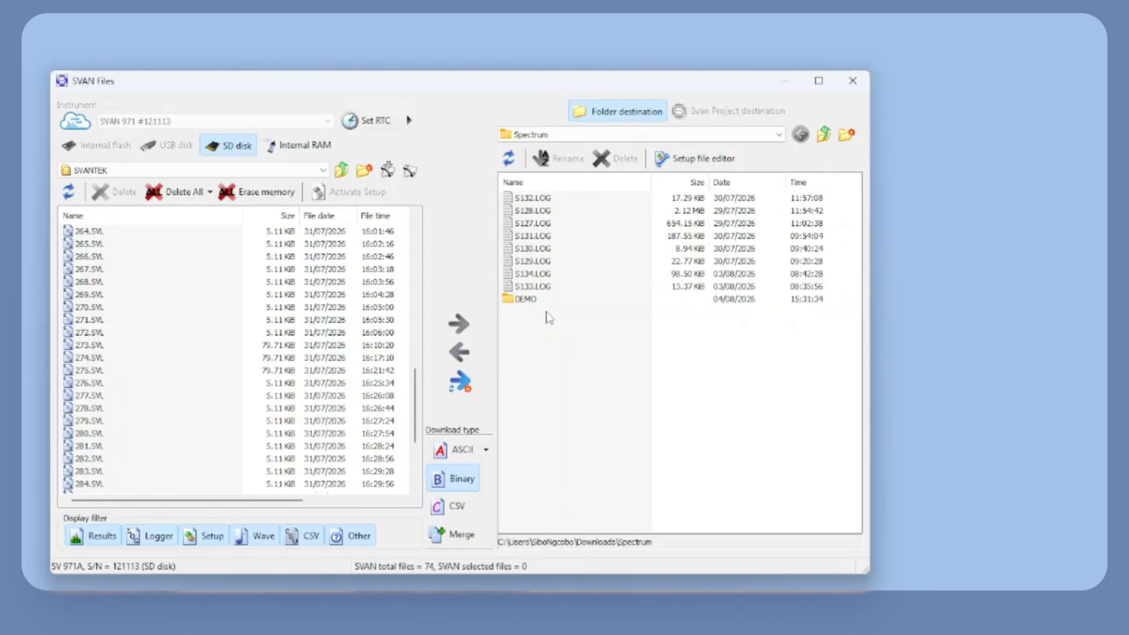
double_click(535, 299)
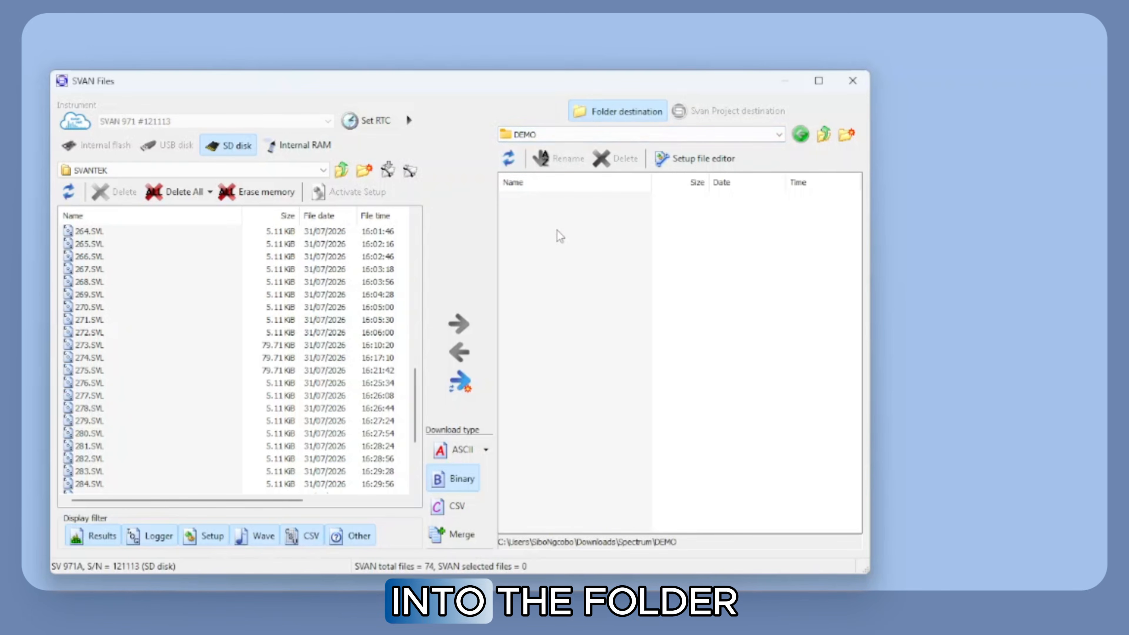
Step: Download files 275.SVL through 287.SVL from the instrument's SD disk into the DEMO folder in binary format
scroll(150, 472, "down", 4)
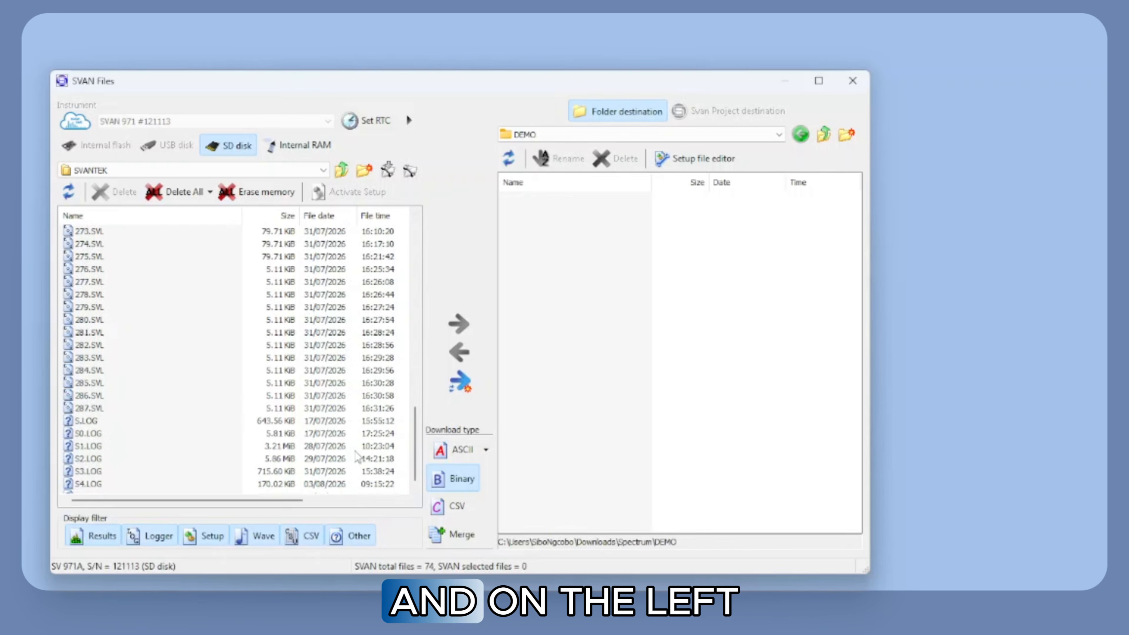
left_click(110, 483)
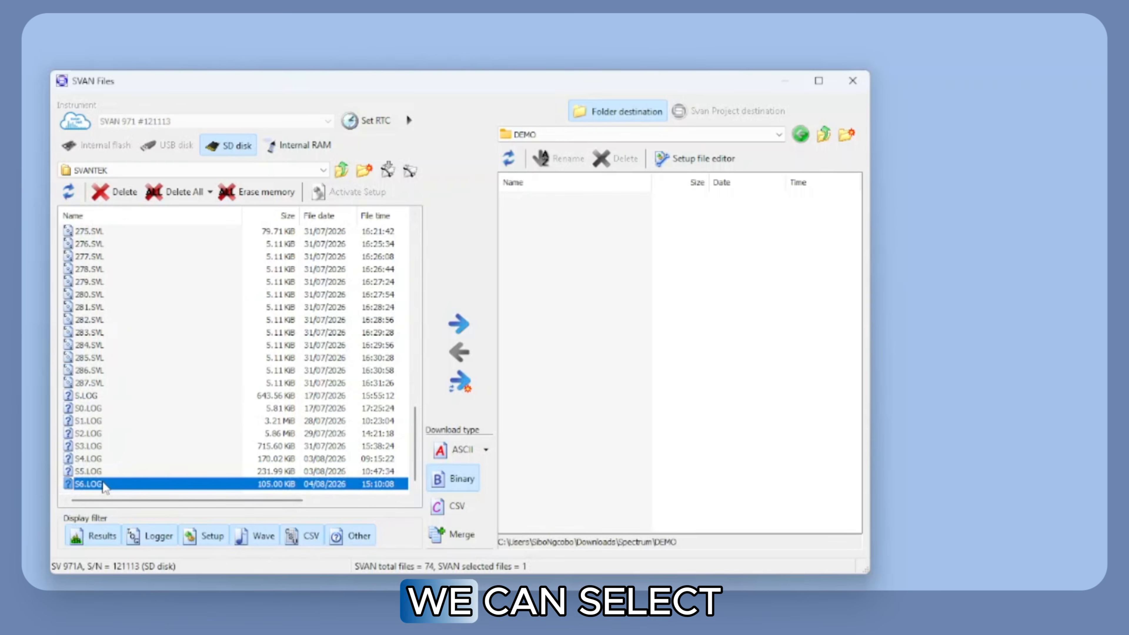
scroll(108, 427, "up", 7)
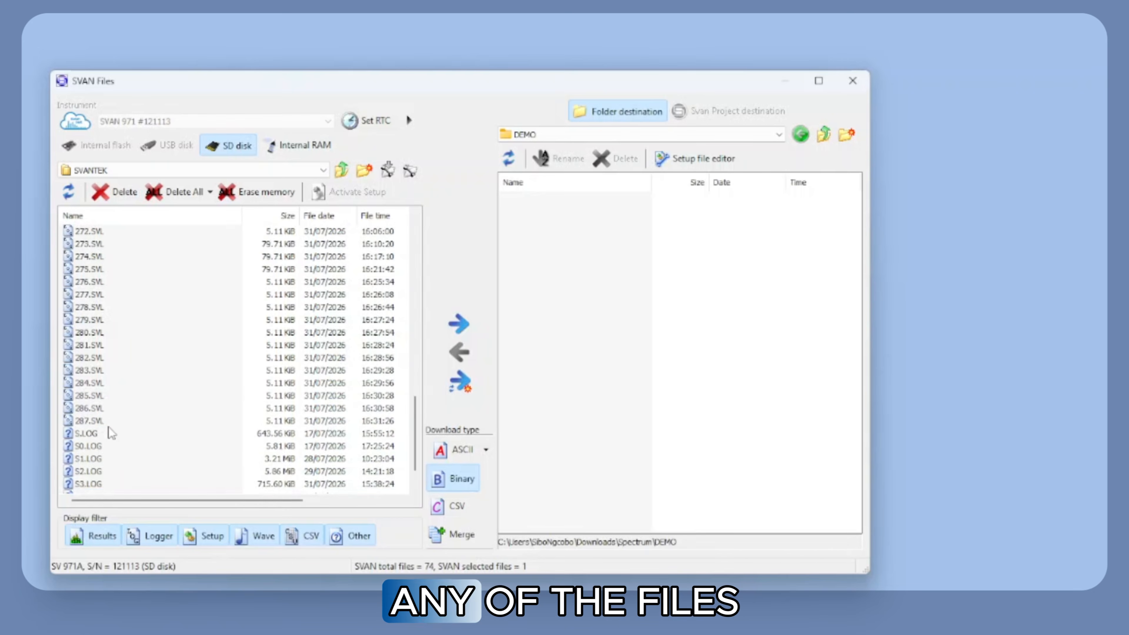
scroll(107, 409, "up", 8)
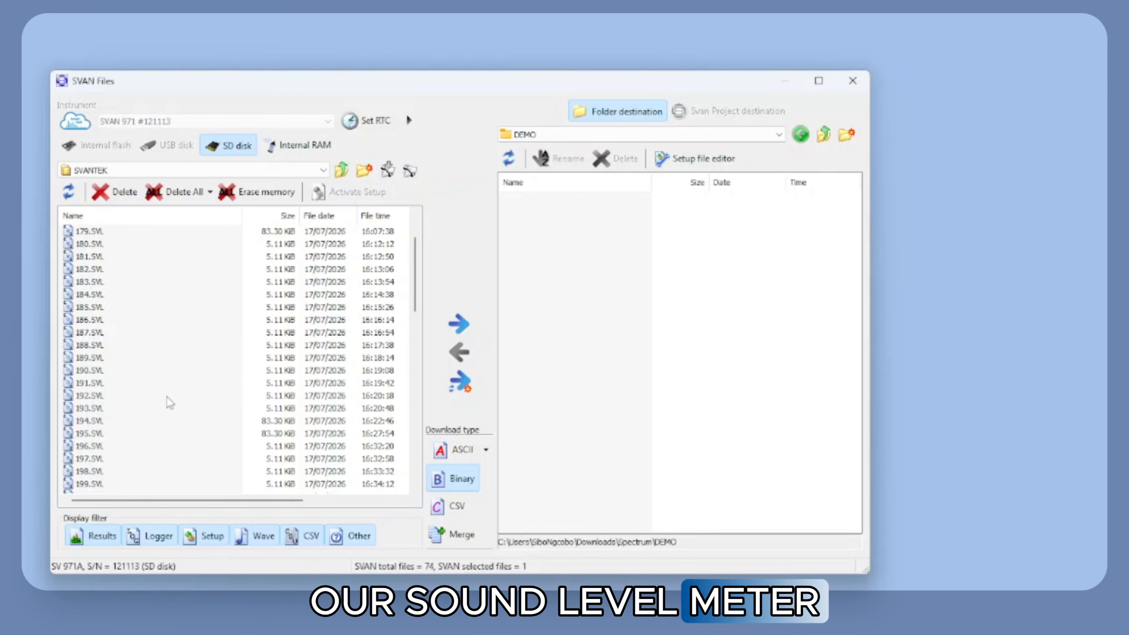
left_click_drag(416, 267, 418, 445)
left_click(136, 382)
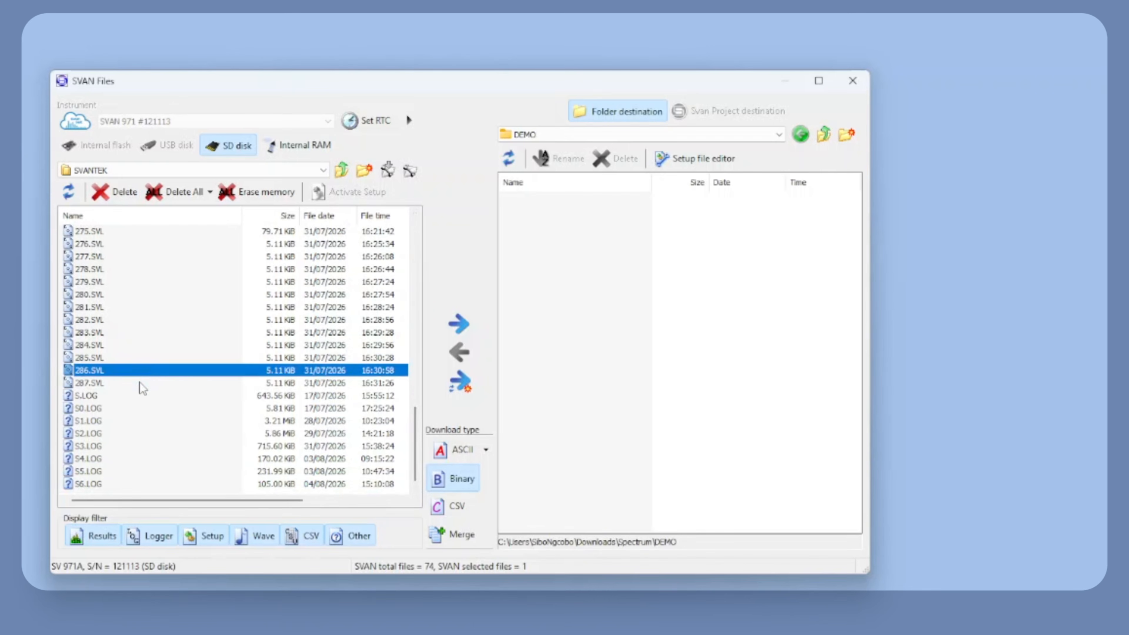
left_click_drag(132, 369, 108, 231)
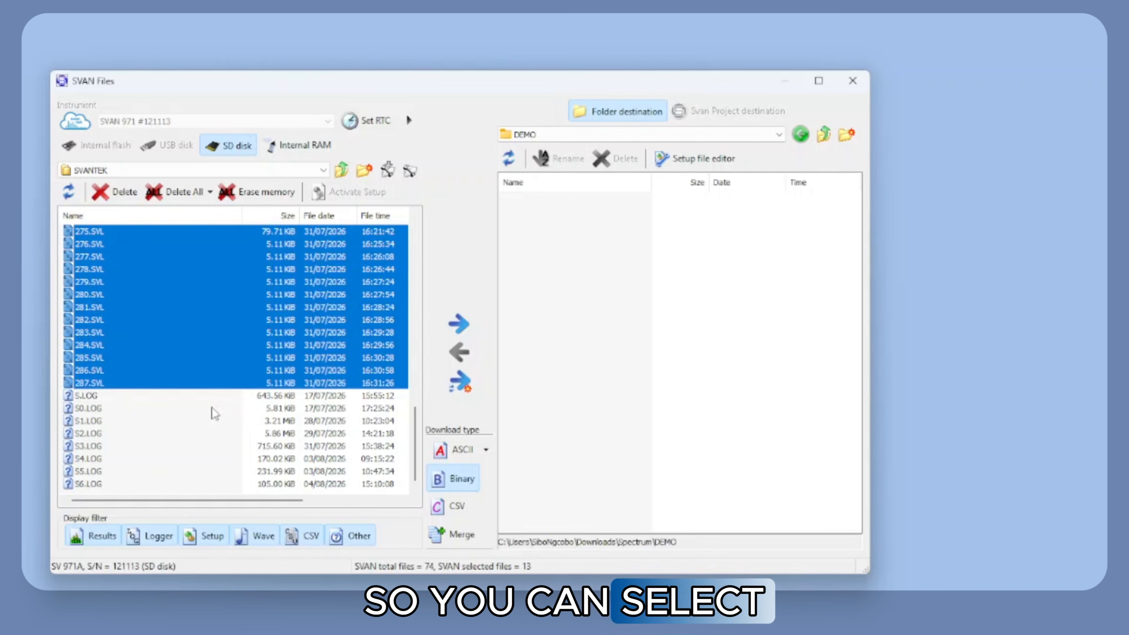
left_click(460, 324)
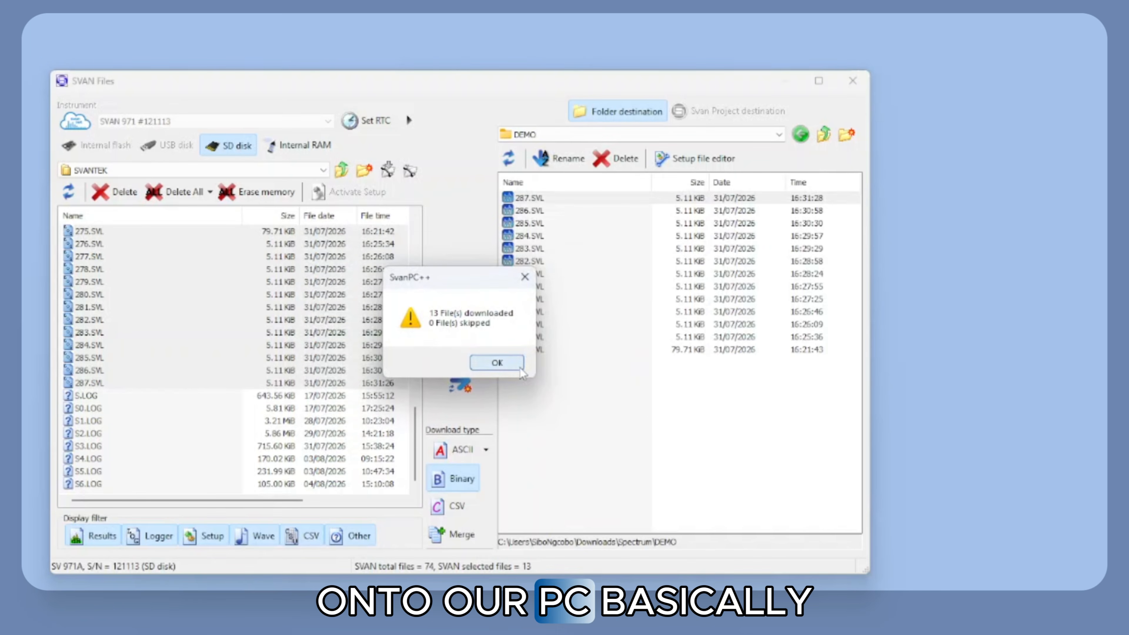
left_click(520, 368)
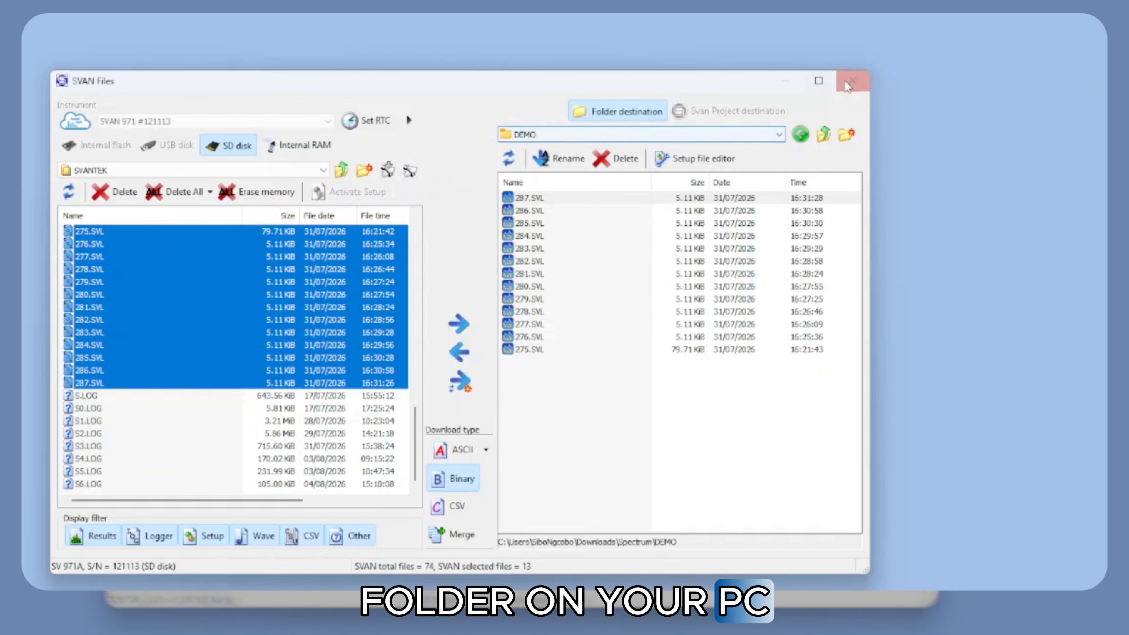
Step: Close the file transfer window and open the Multifile measurement from the 979 Files folder
left_click(853, 80)
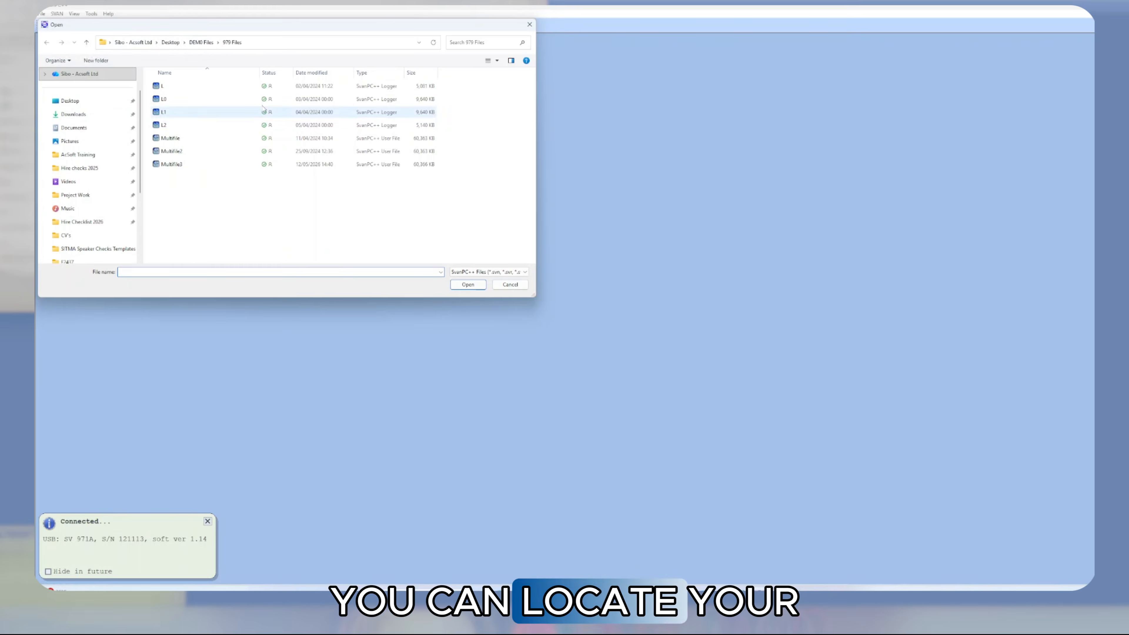
left_click(176, 139)
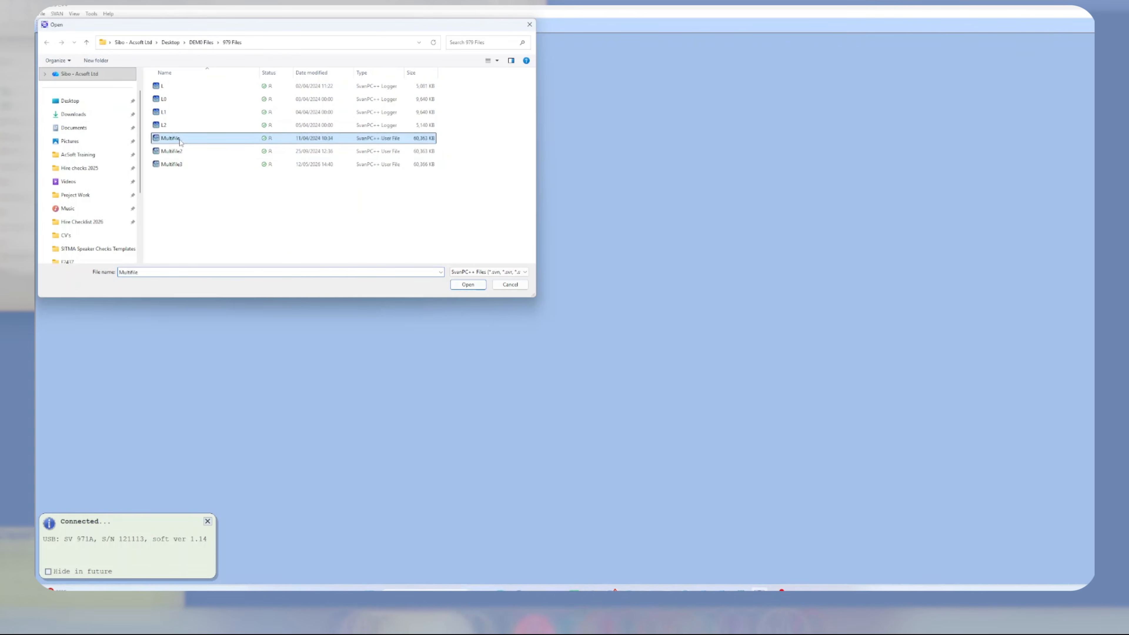
left_click(475, 285)
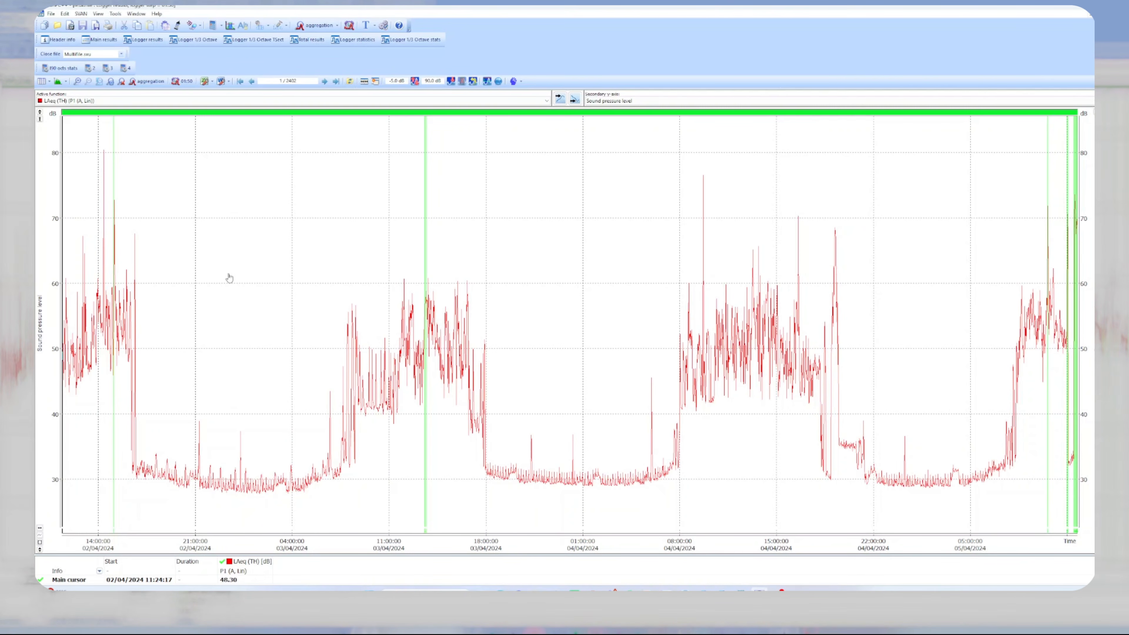
Step: Set the logger step to None (Factor = 1) and run through the time history to its end and back
left_click(180, 85)
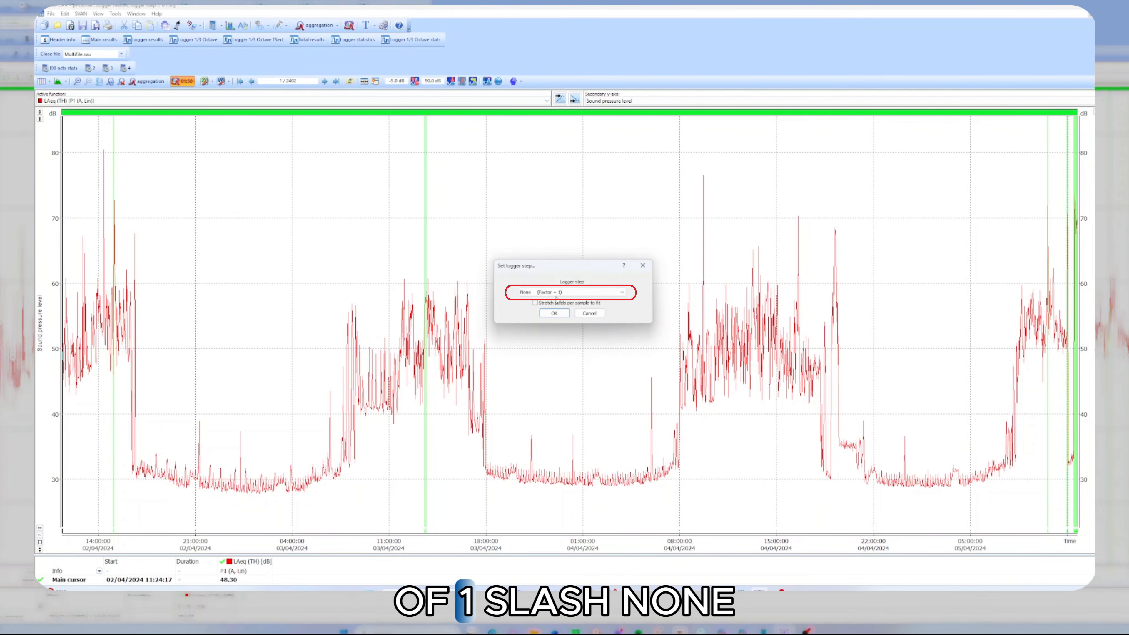
left_click(556, 313)
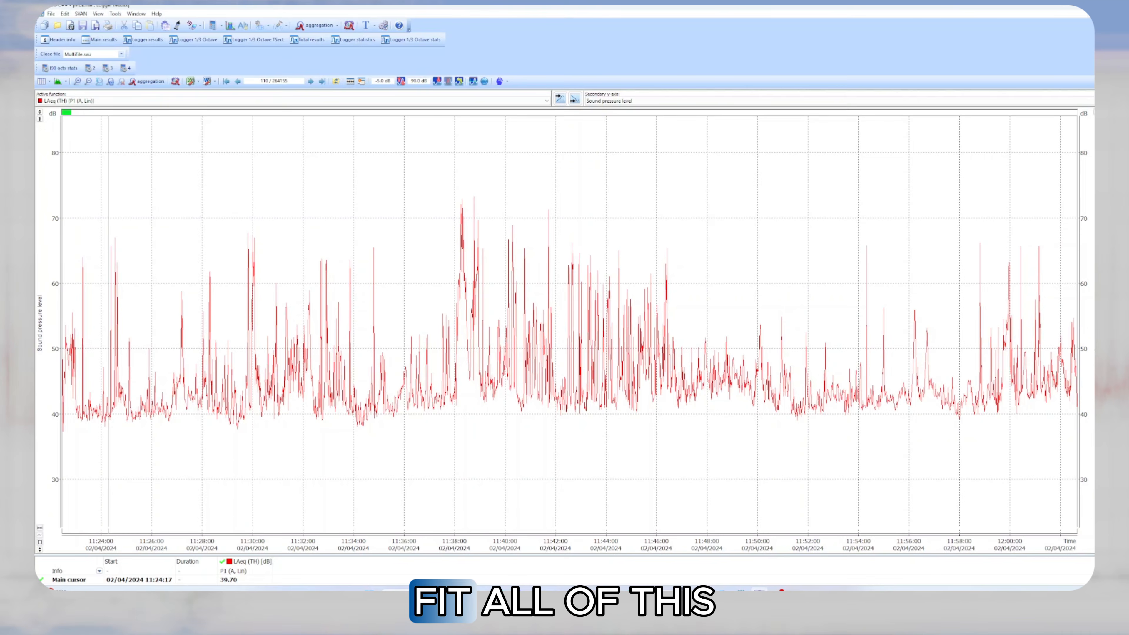
left_click_drag(66, 112, 1020, 113)
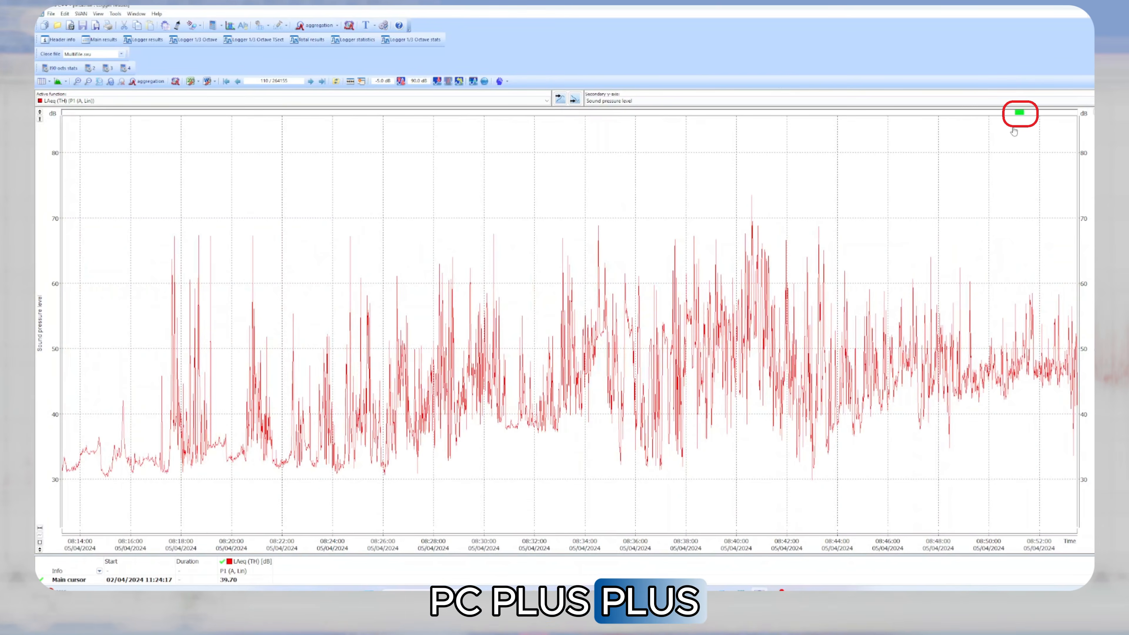
left_click_drag(1019, 112, 66, 113)
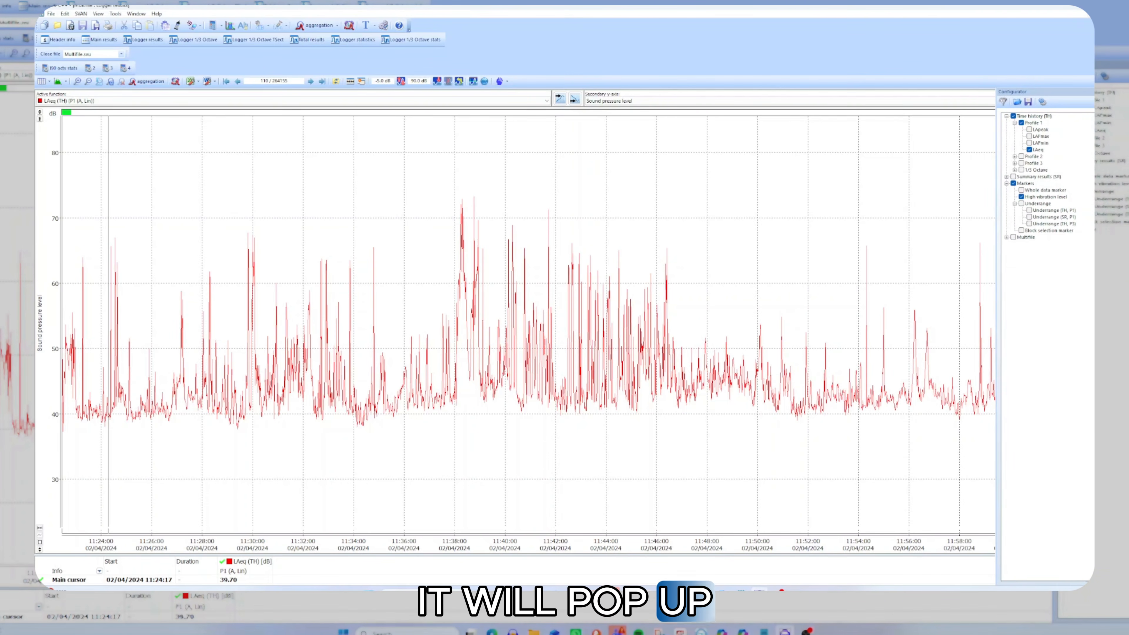
Step: Add L90 from the LAeq Histogram of Profile 1's summary results to the time history plot
left_click(1094, 91)
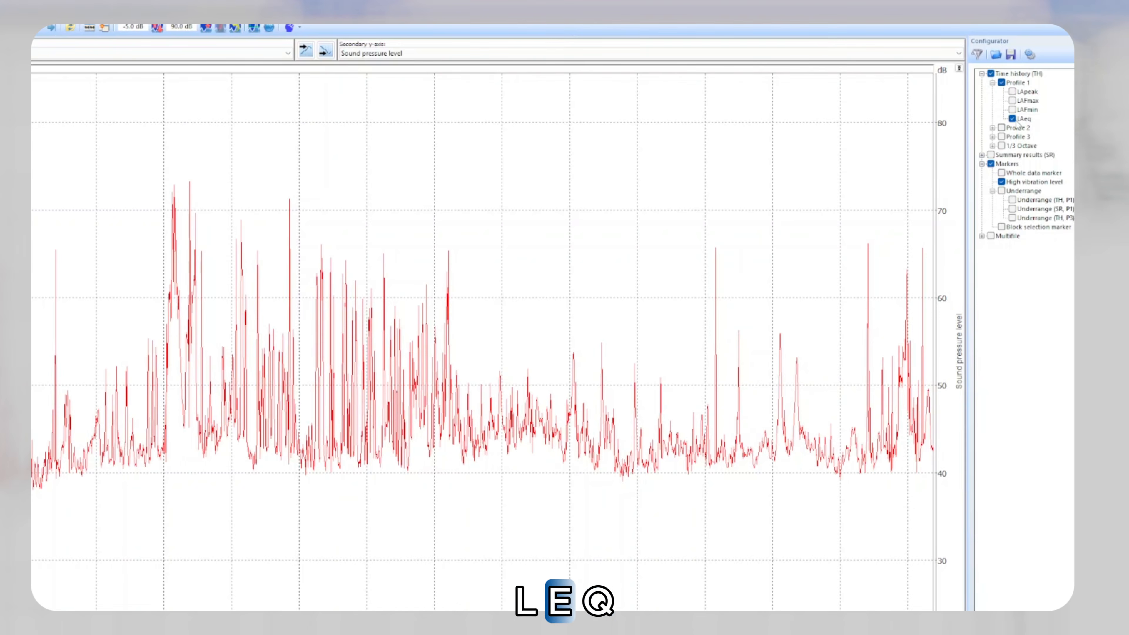
left_click(982, 155)
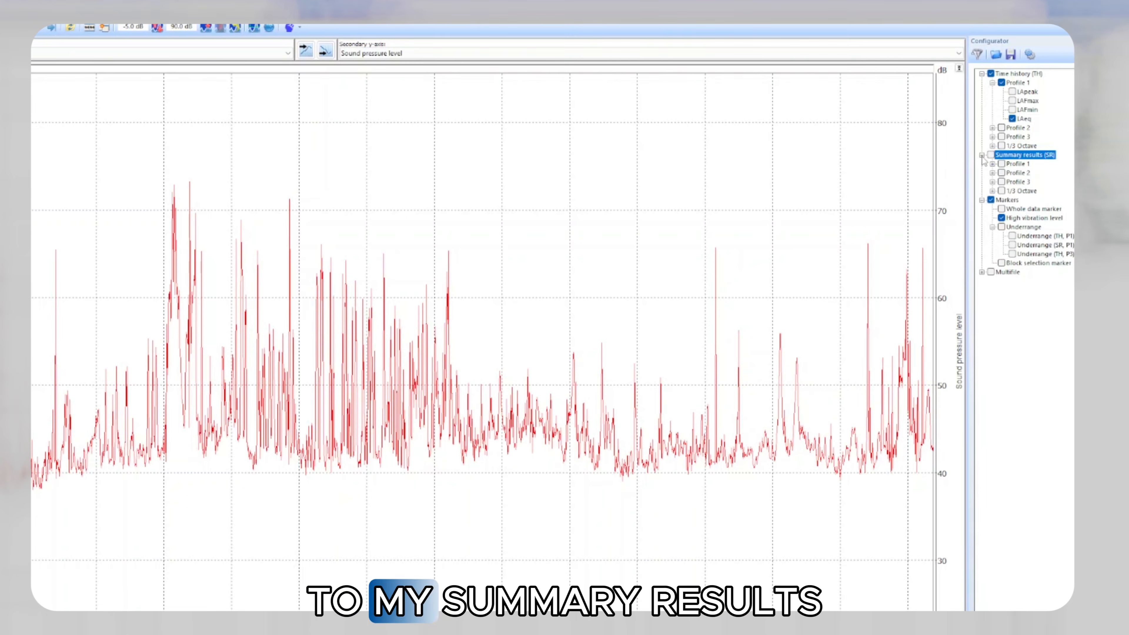
left_click(993, 164)
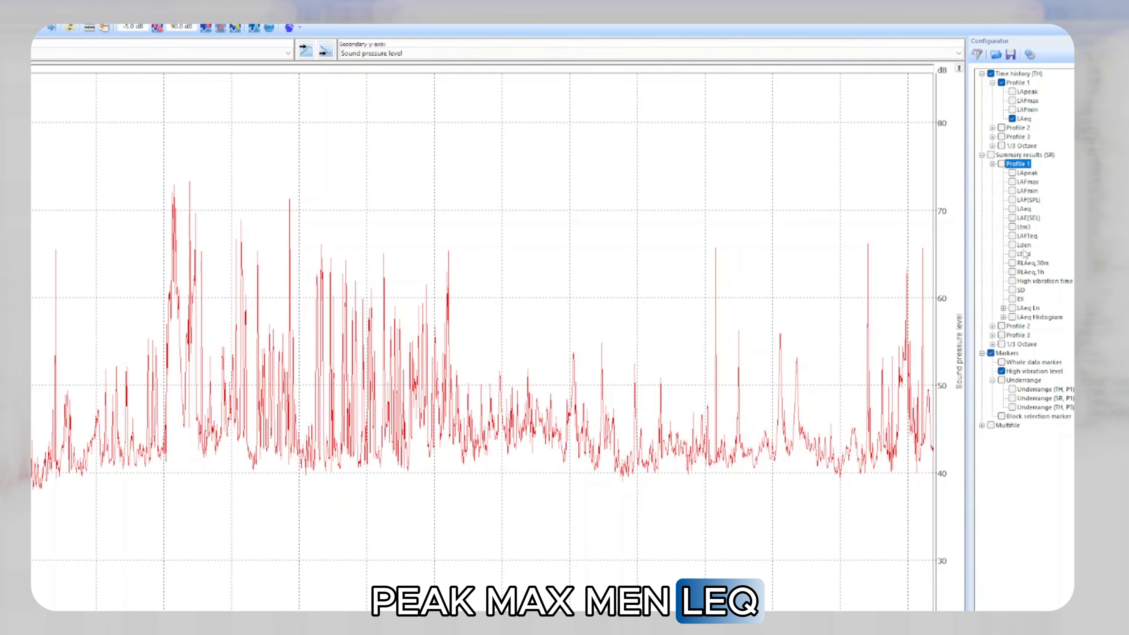
left_click(1003, 317)
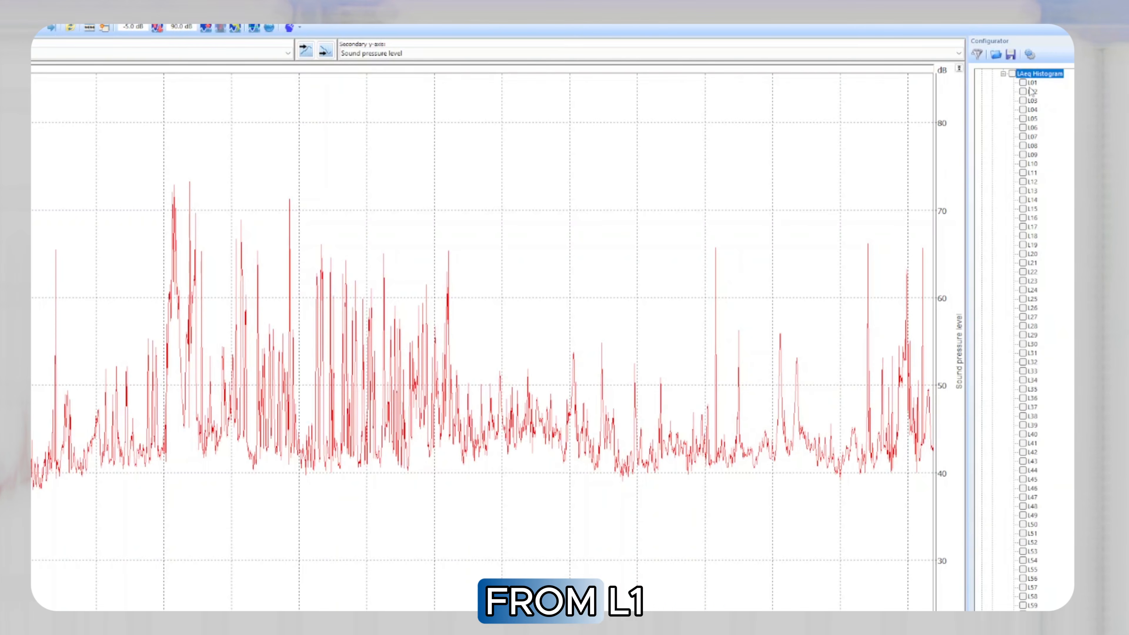
scroll(1031, 338, "down", 11)
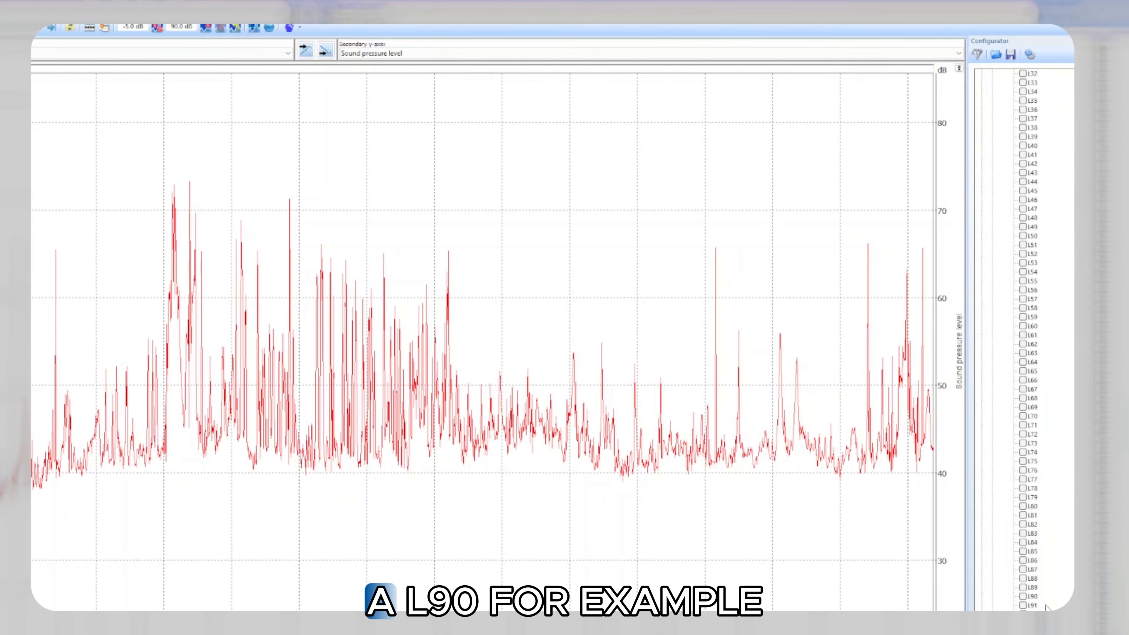
left_click(1031, 596)
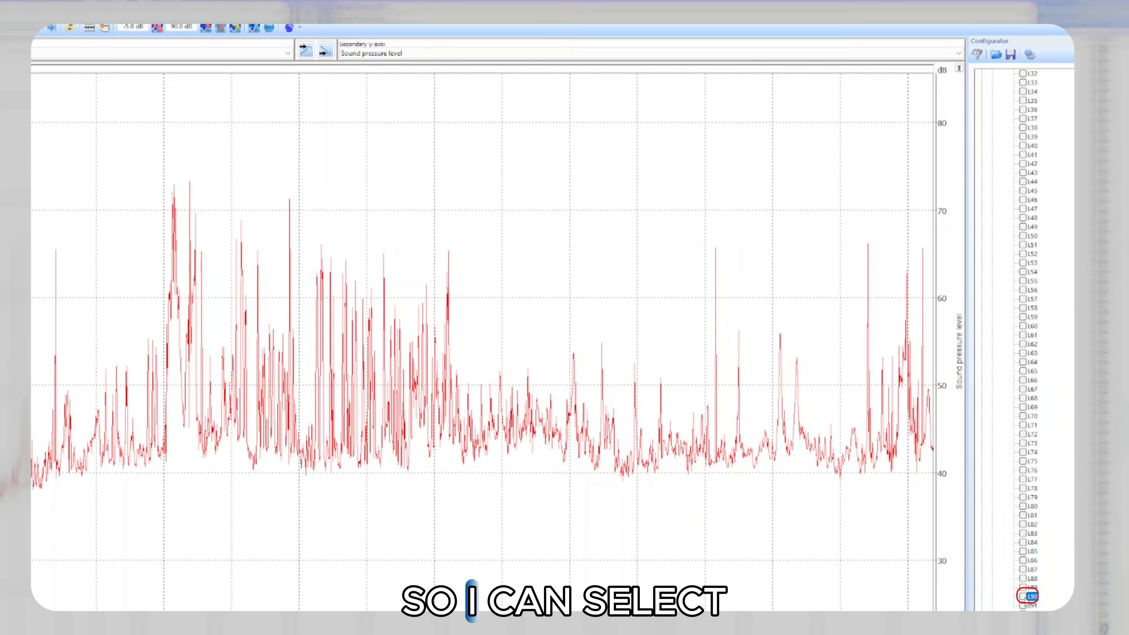
left_click(1024, 597)
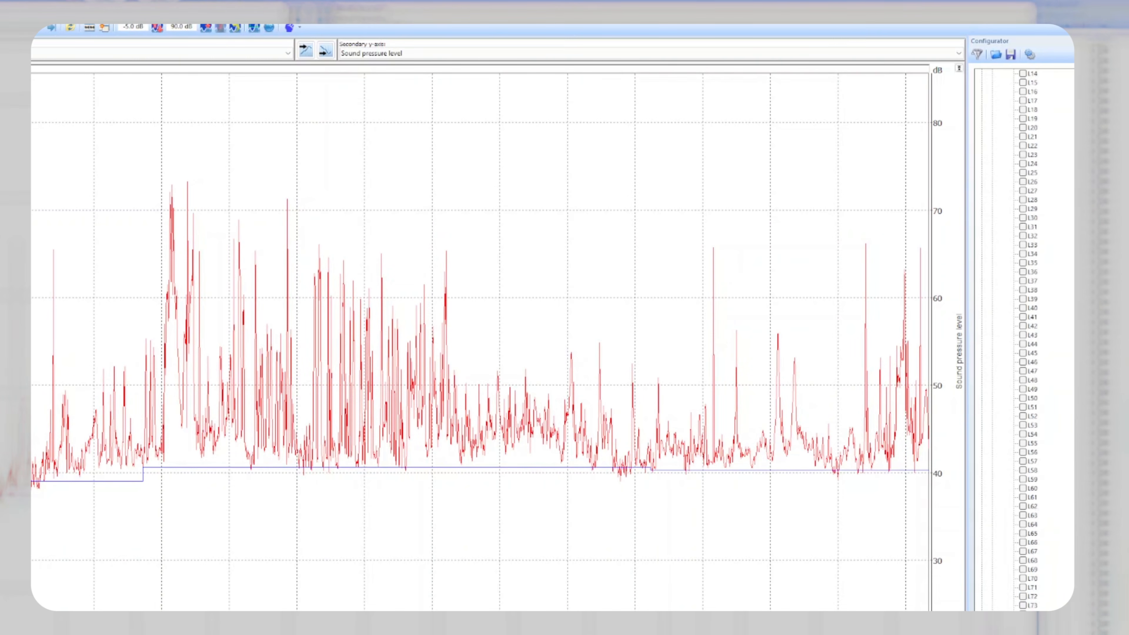
Step: Add the histogram's L10 and the summary results' LAeq of Profile 1 to the plot
scroll(1022, 338, "up", 8)
left_click(1024, 264)
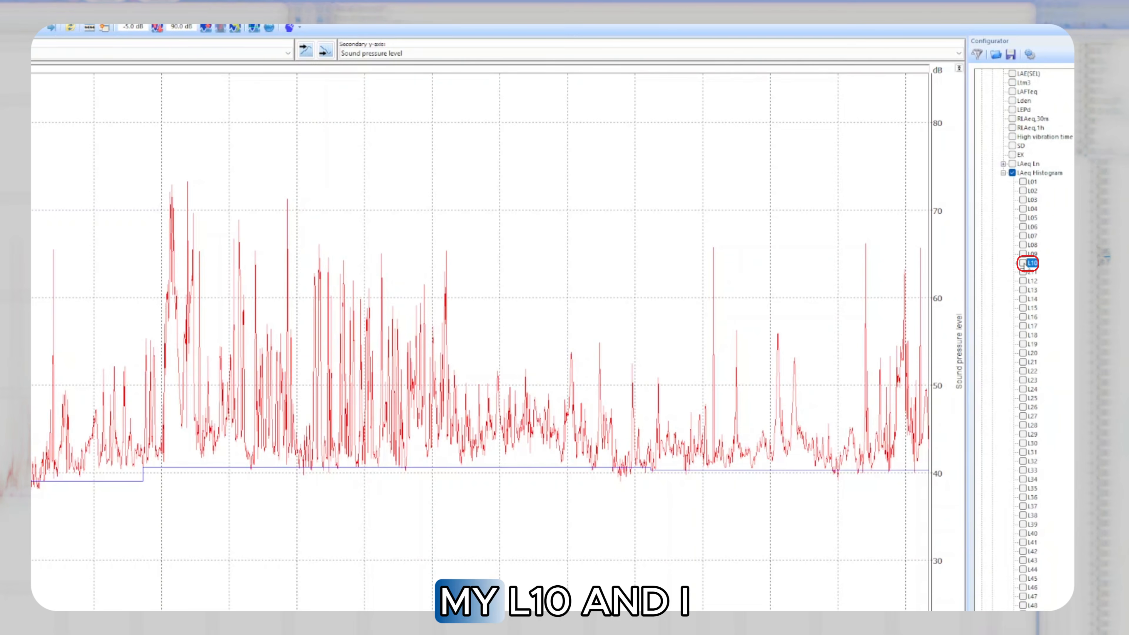
scroll(1035, 172, "up", 3)
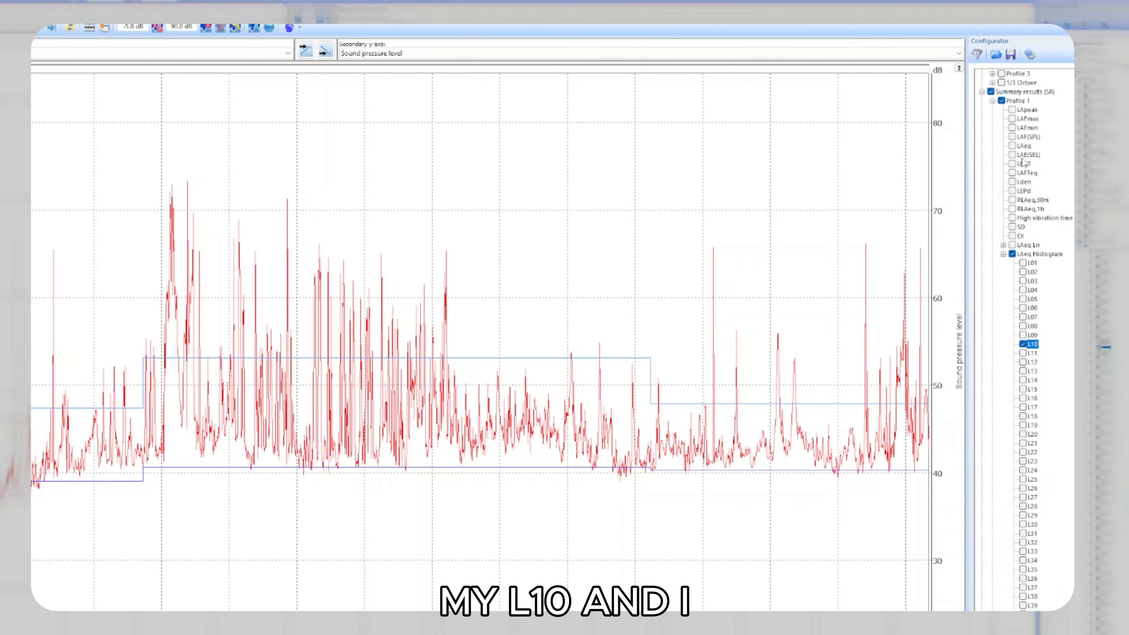
left_click(1024, 145)
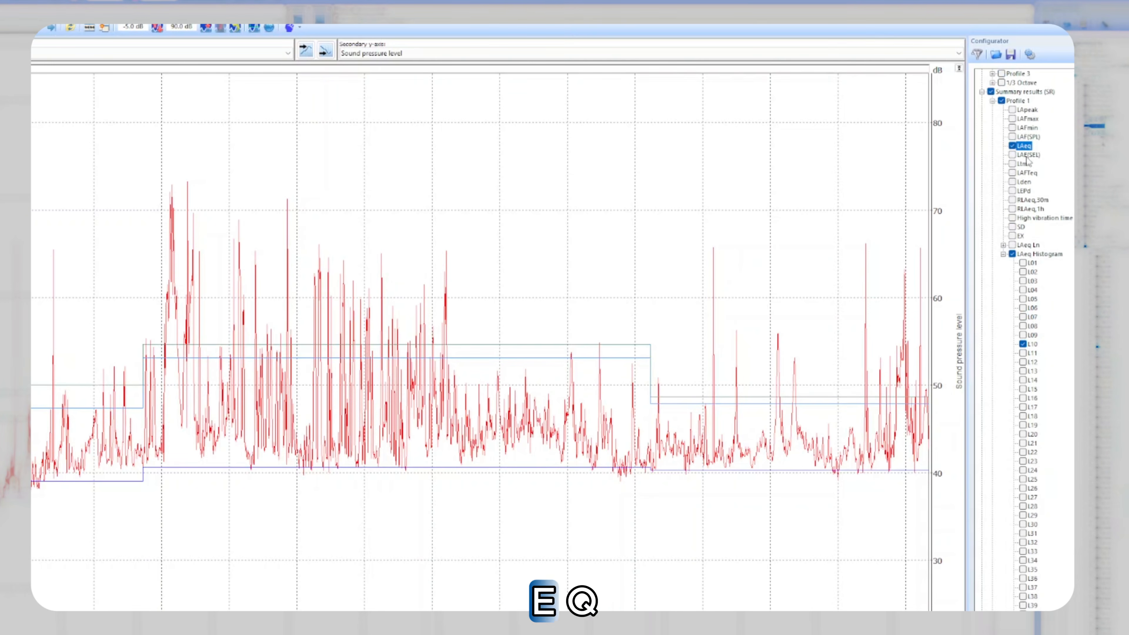
Step: Remove Profile 1's time history LAeq and the High vibration level marker from the plot, leaving the summary results displayed
scroll(1027, 161, "up", 3)
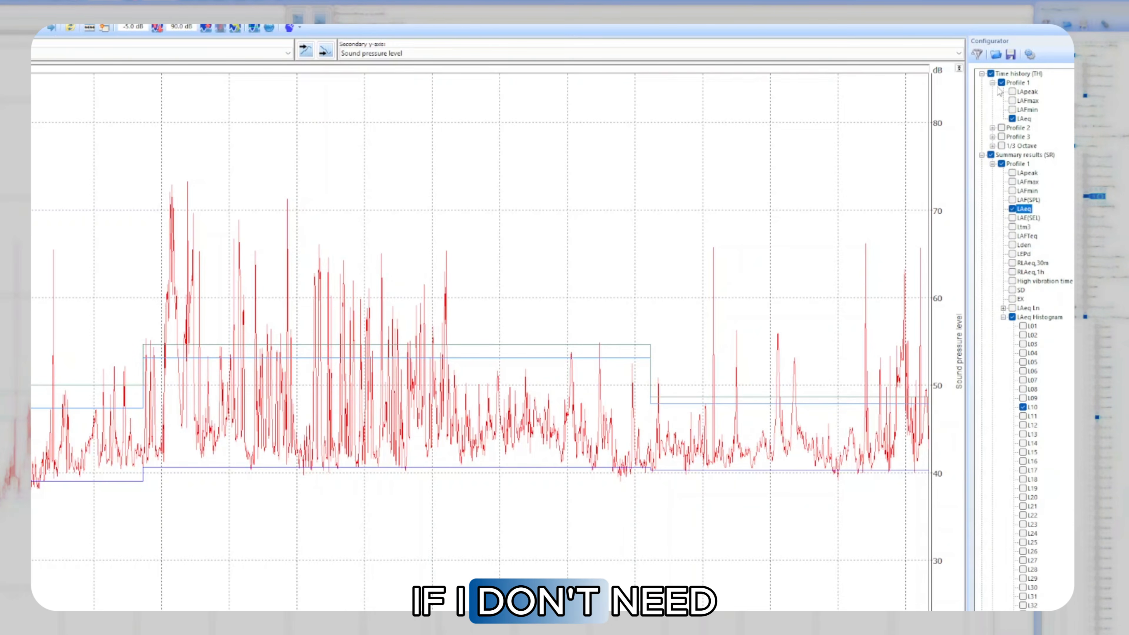
left_click(1013, 119)
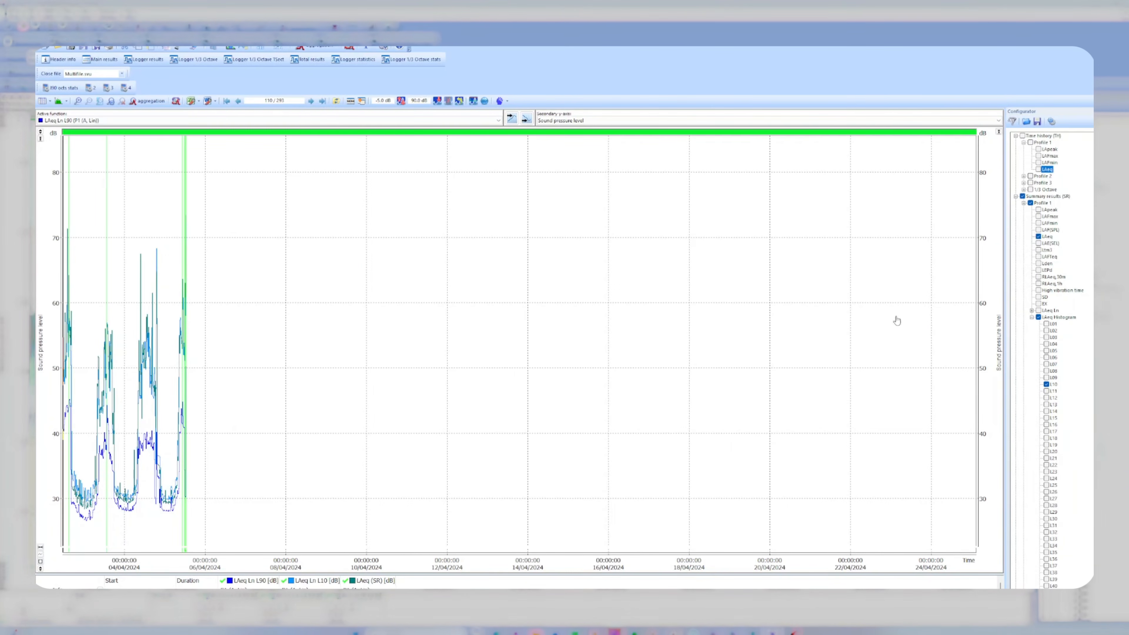
left_click(1016, 196)
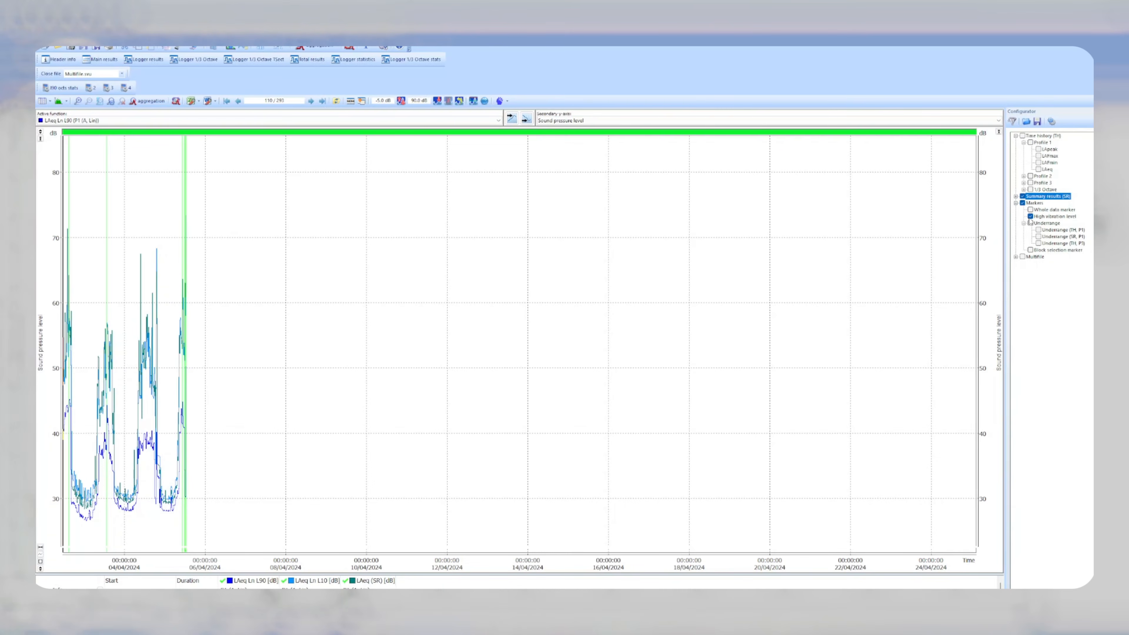
left_click(1031, 217)
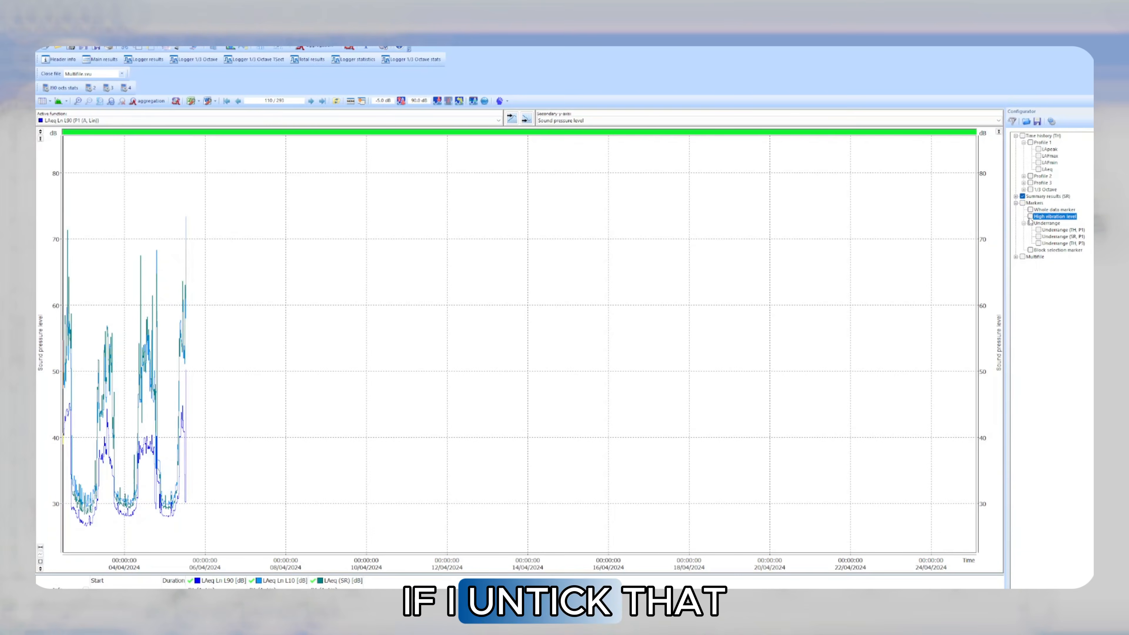
left_click(1016, 203)
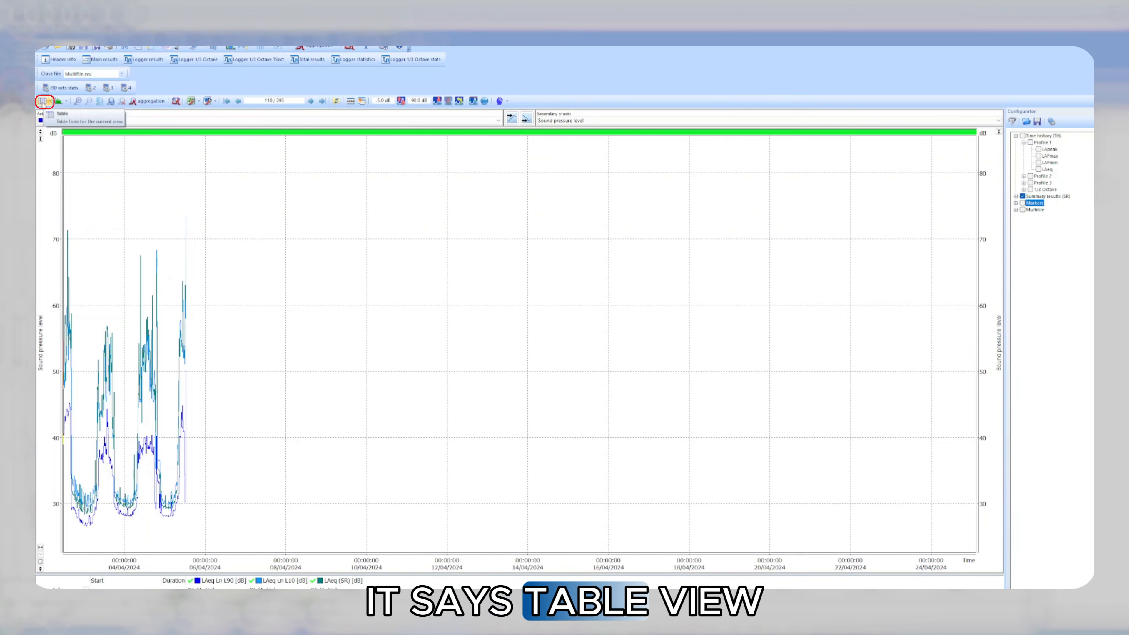
Step: Show the summary results as a table and look through the time intervals back to the first record
left_click(42, 102)
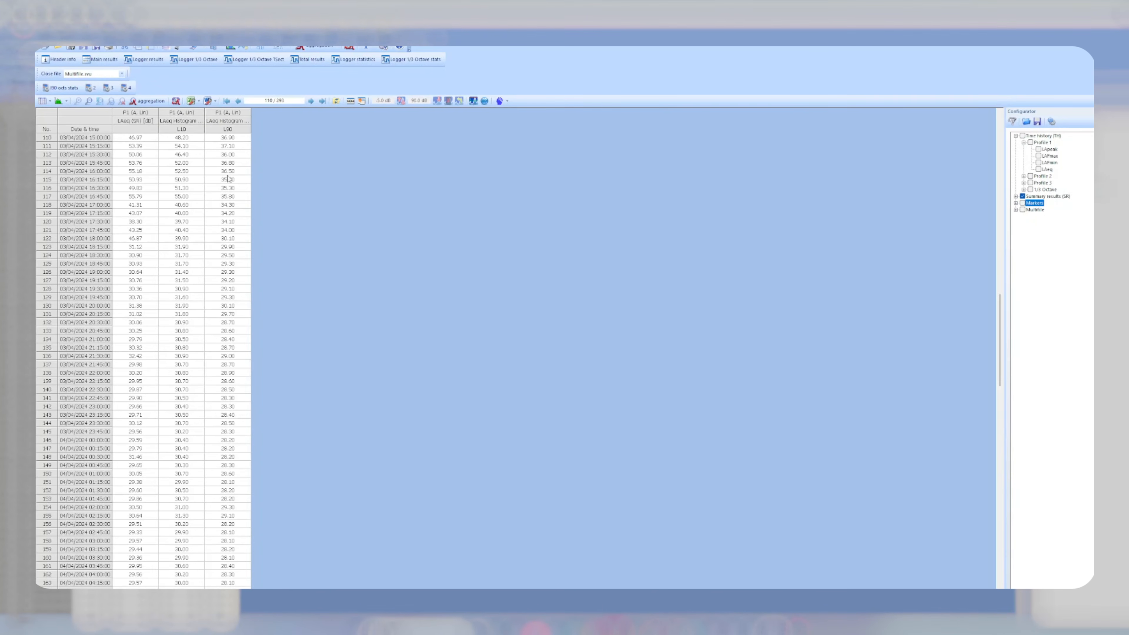
scroll(222, 224, "down", 2)
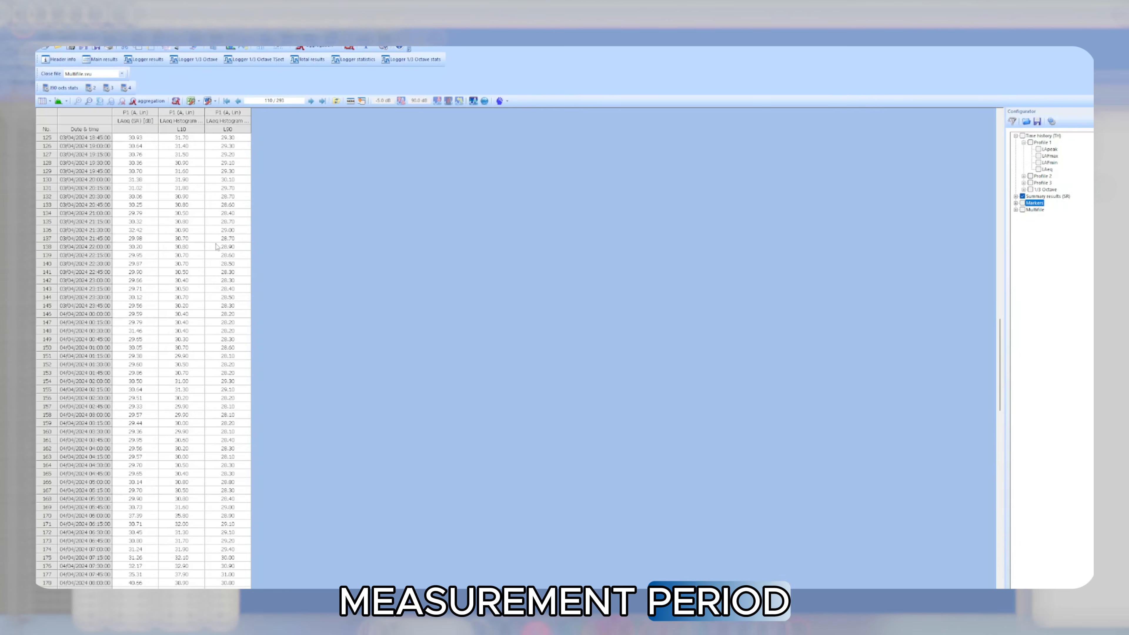
scroll(216, 246, "up", 13)
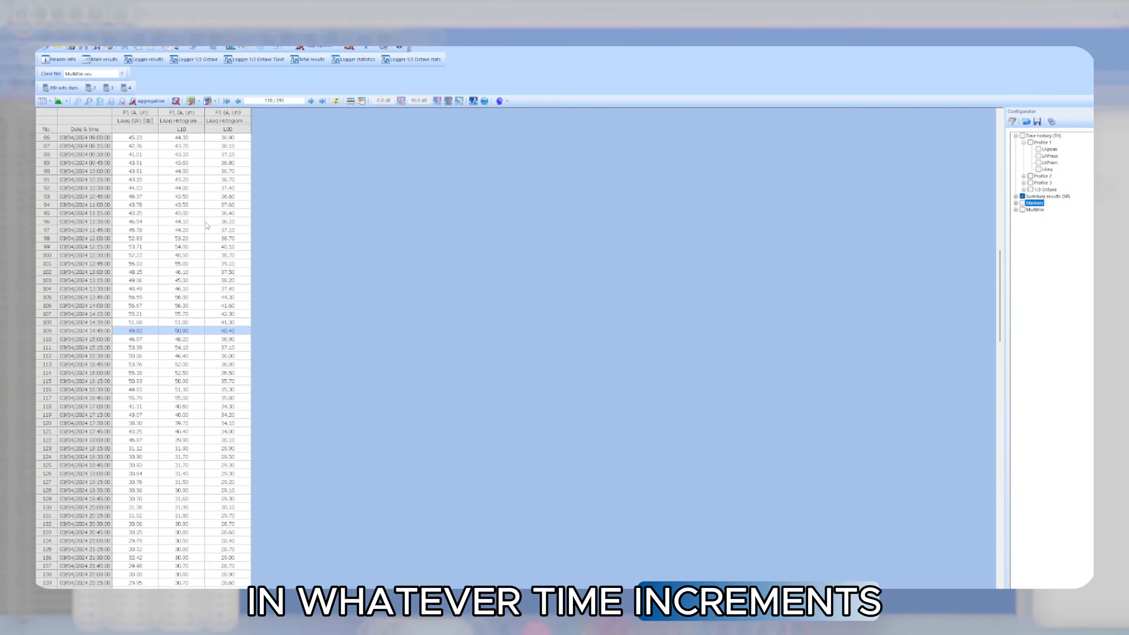
scroll(194, 206, "up", 3)
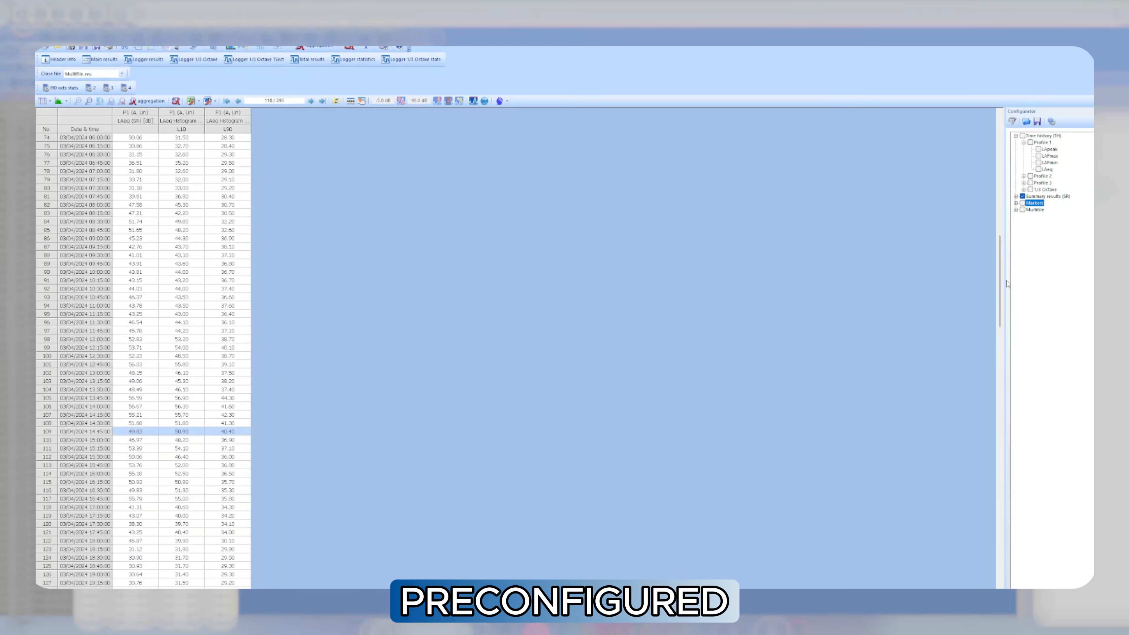
left_click_drag(1004, 273, 1003, 152)
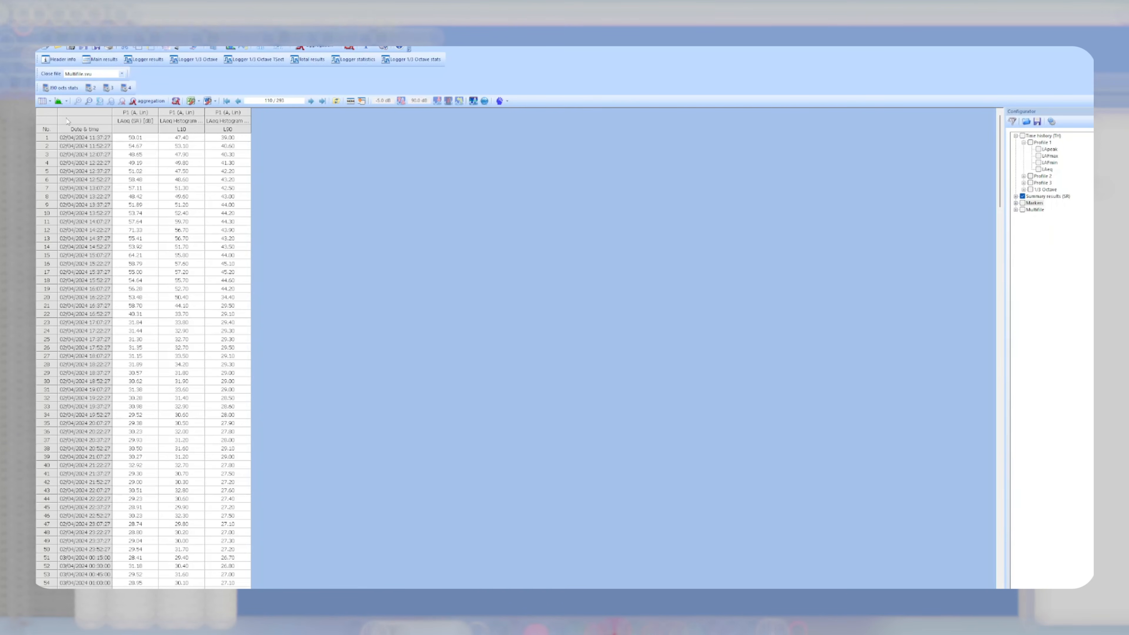
Step: Select all cells of the summary results table and send the view to MS Excel
left_click(54, 115)
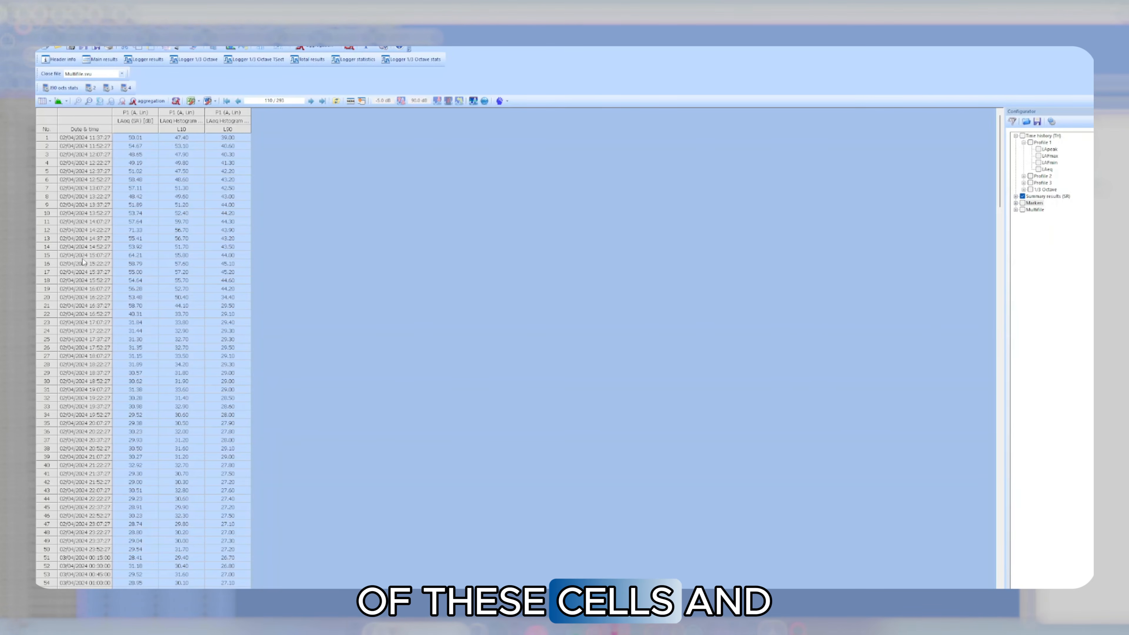
left_click(191, 100)
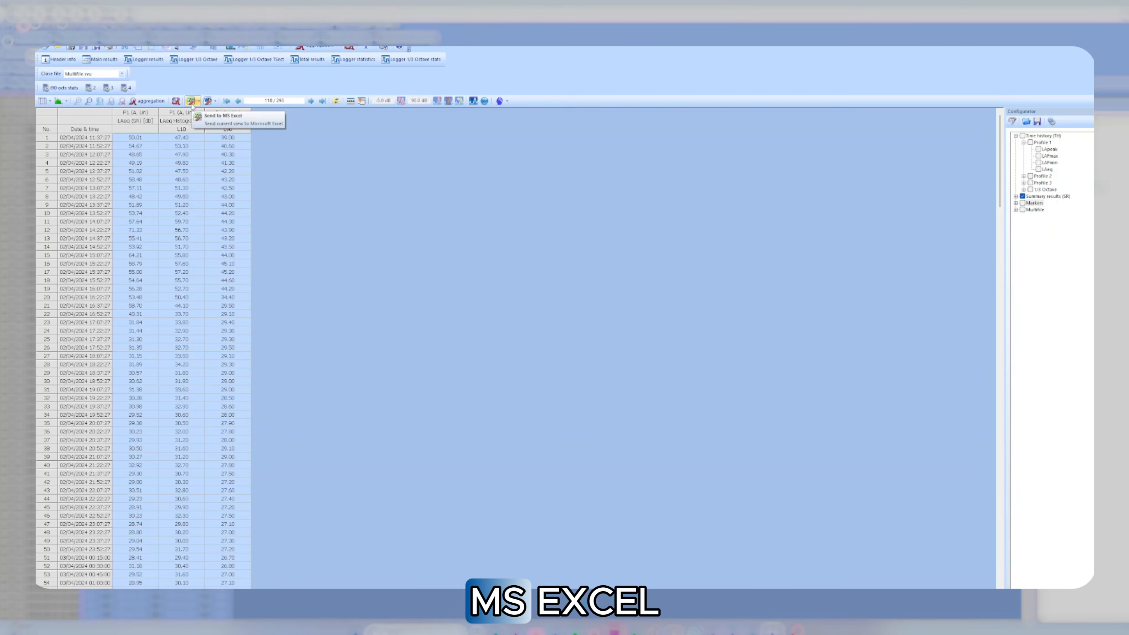
left_click(192, 101)
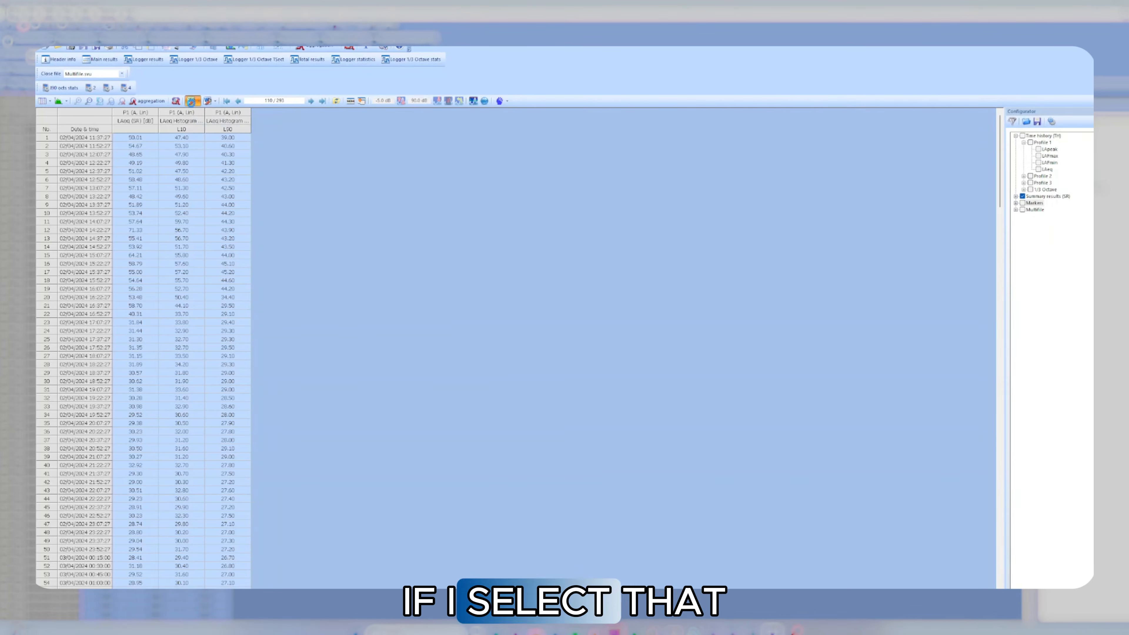